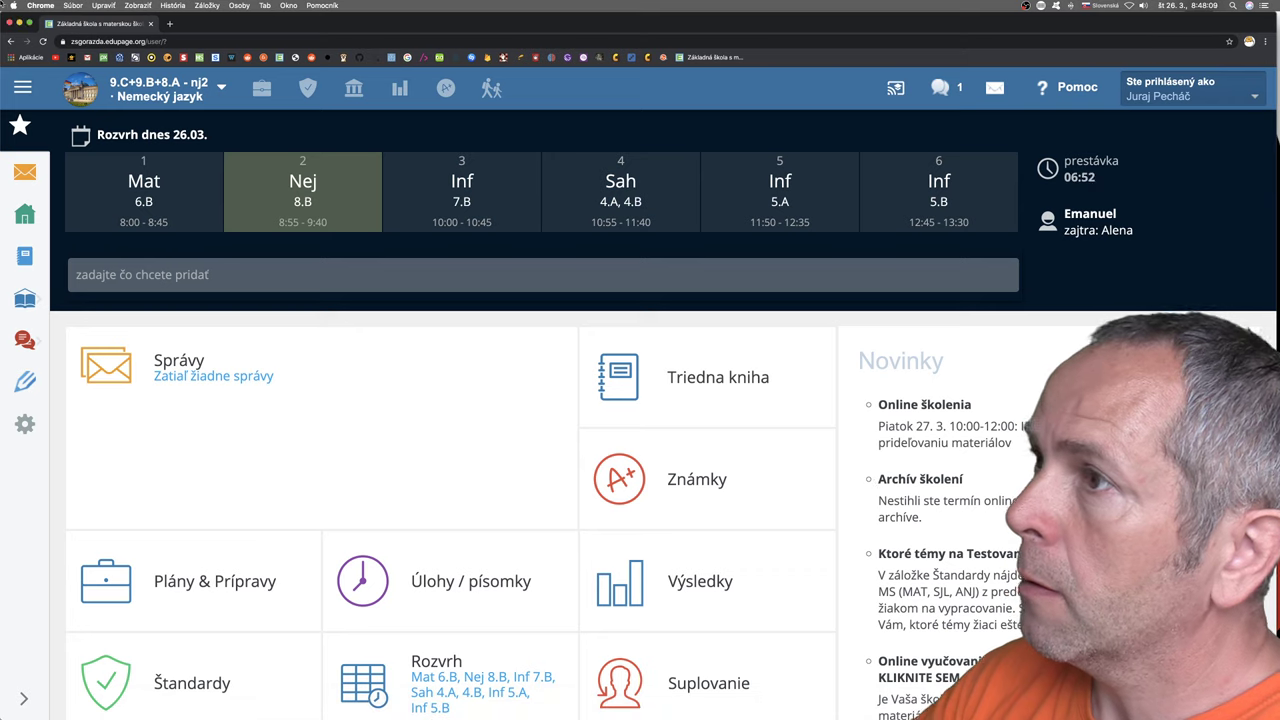
# Step: Open the preparation for the fourth lesson, 9.C+9.B+8.A - nj2 Nemecký jazyk, from the class register for 27. 3. 2020
pyautogui.press('ctrl+super+f')
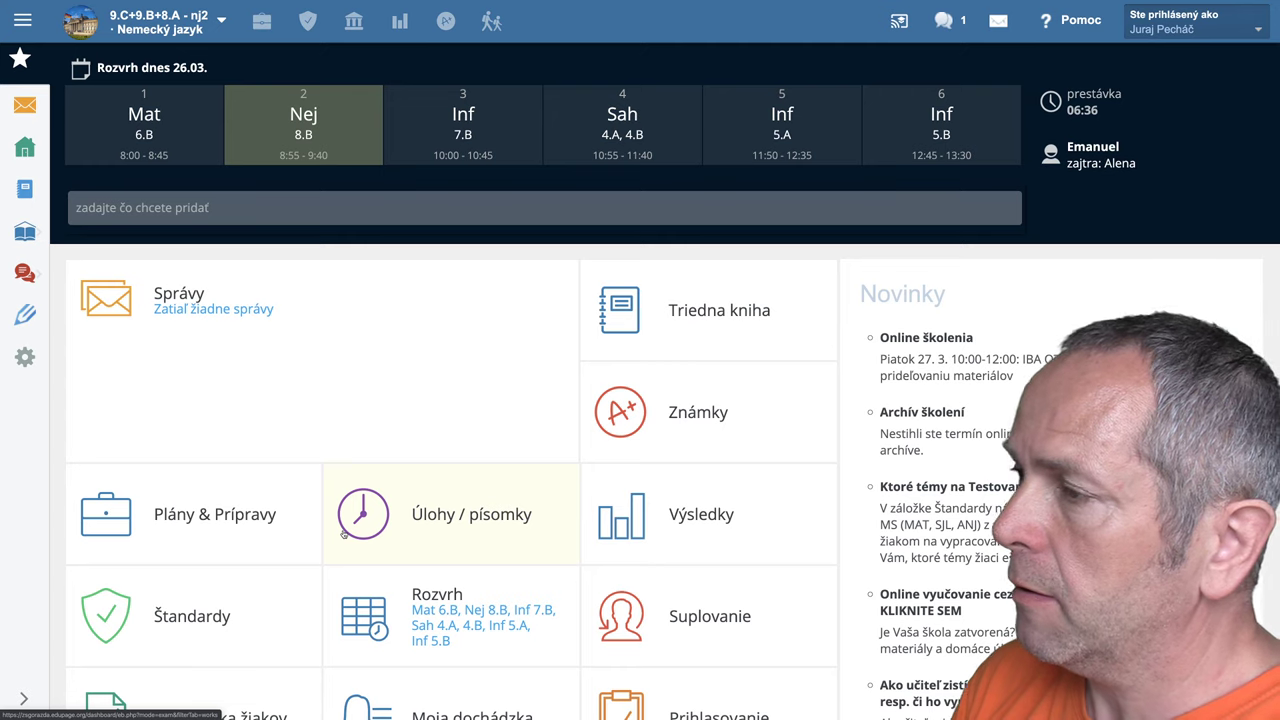
pyautogui.click(6, 190)
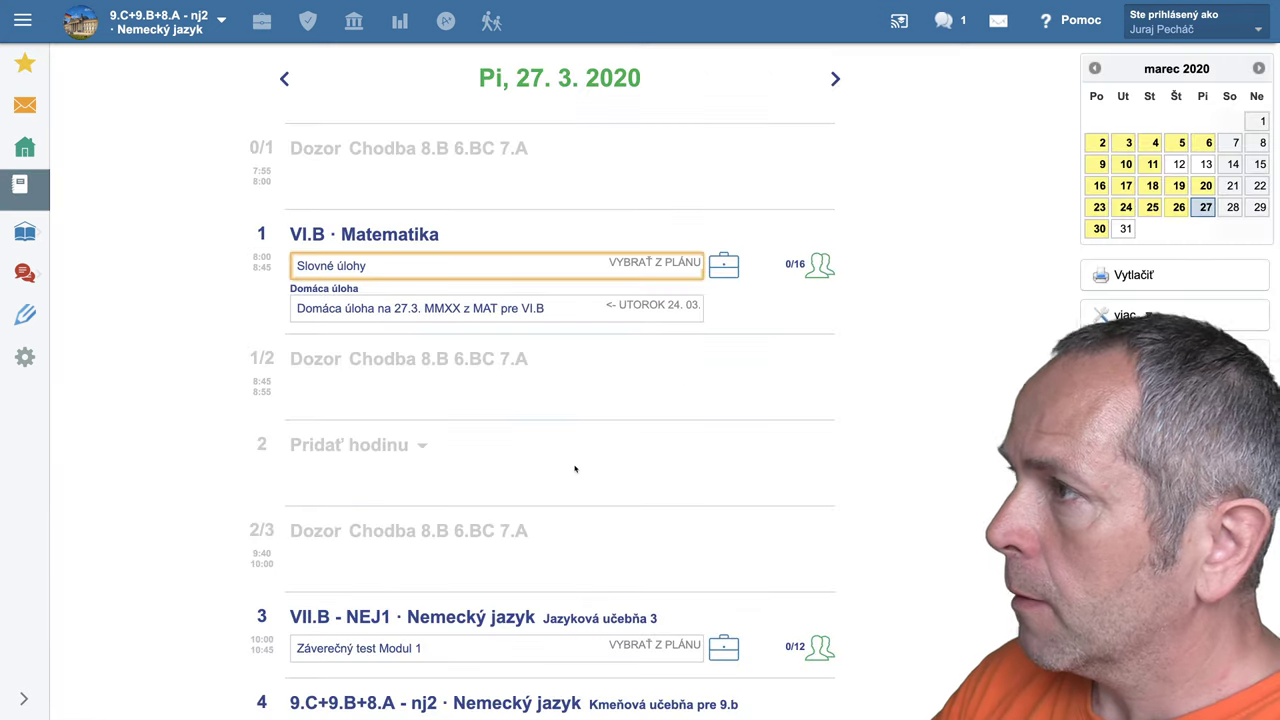
pyautogui.scroll(-3, 574, 466)
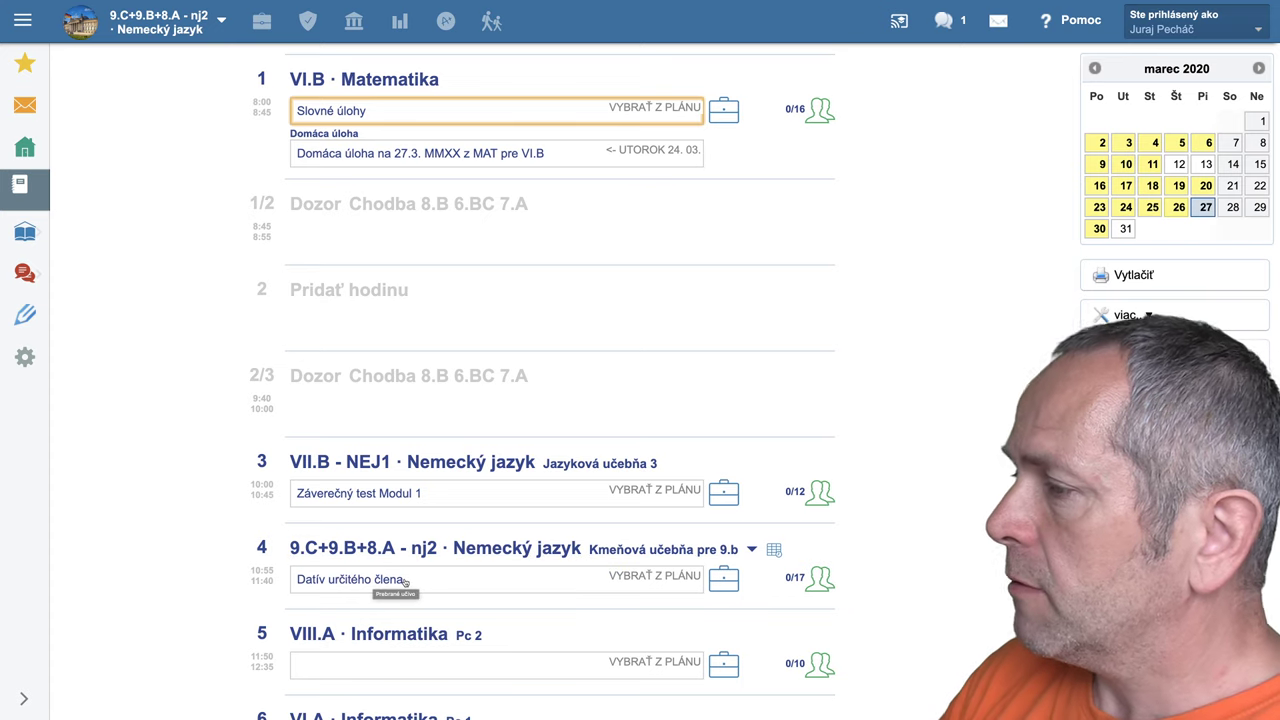
pyautogui.click(724, 580)
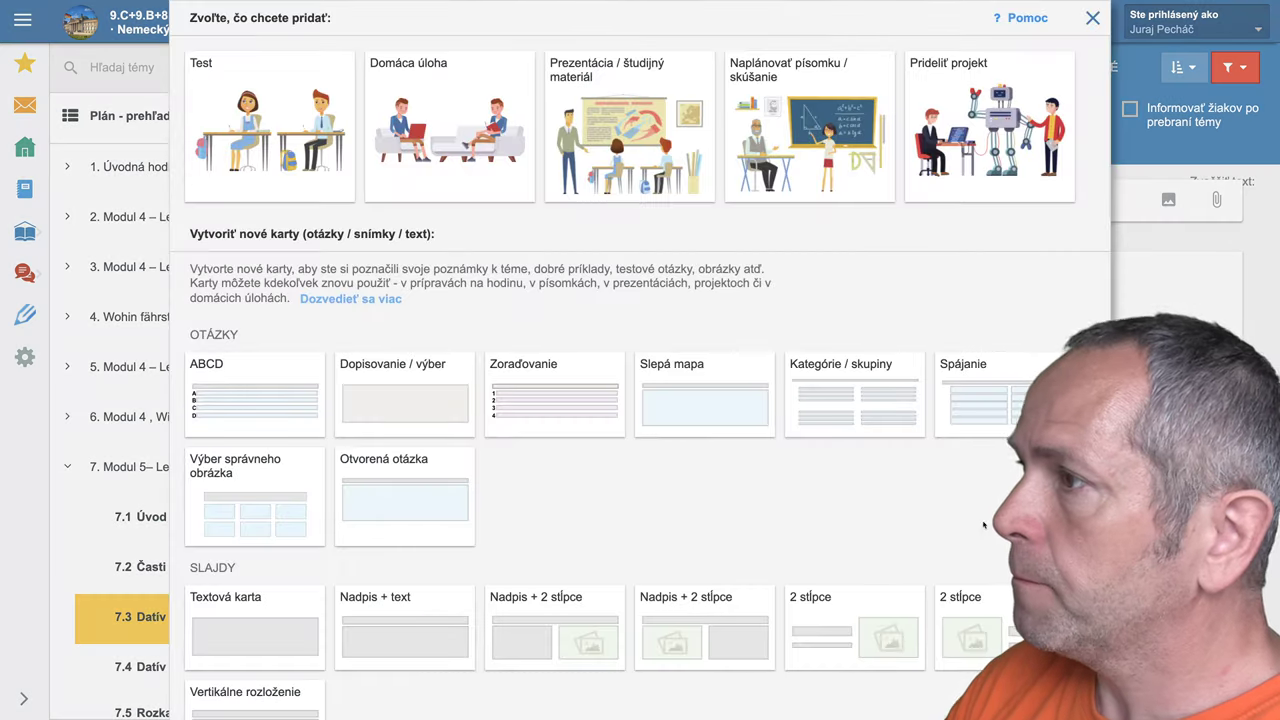
# Step: Add a "Dopisovanie / výber" question card with the text "Napíš určitý člen v správnom tvare"
pyautogui.click(390, 384)
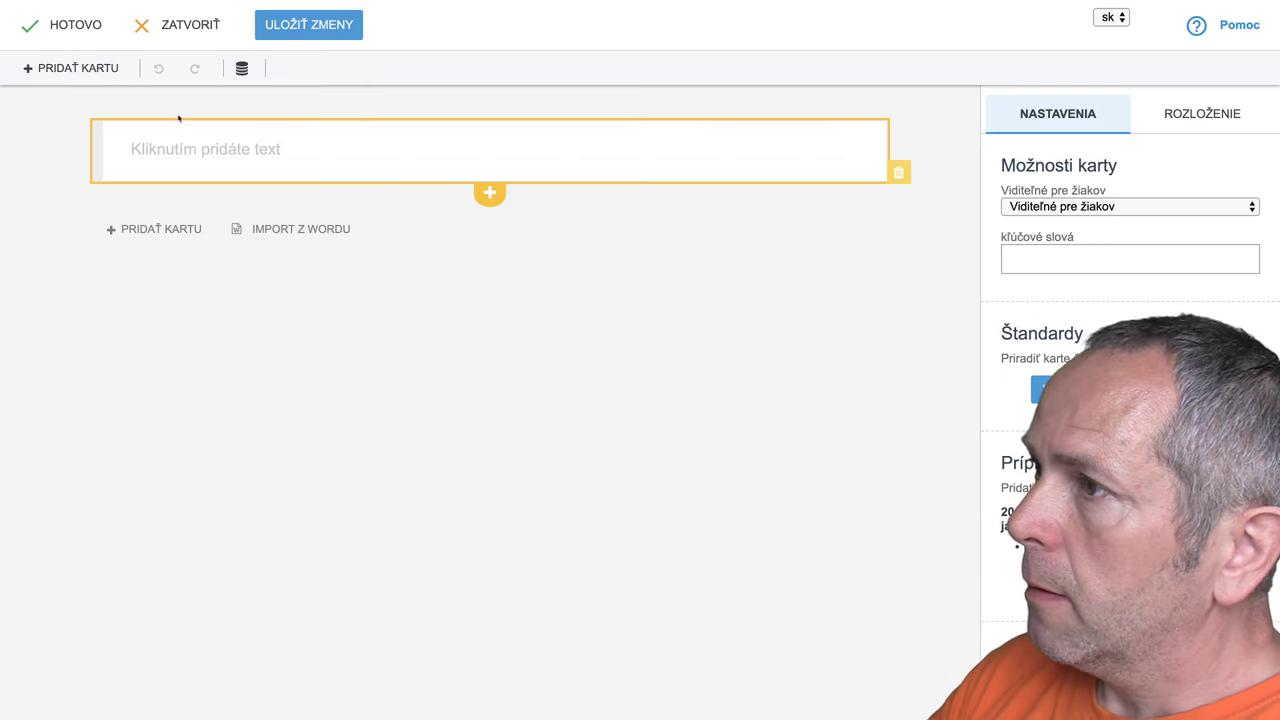
pyautogui.click(140, 152)
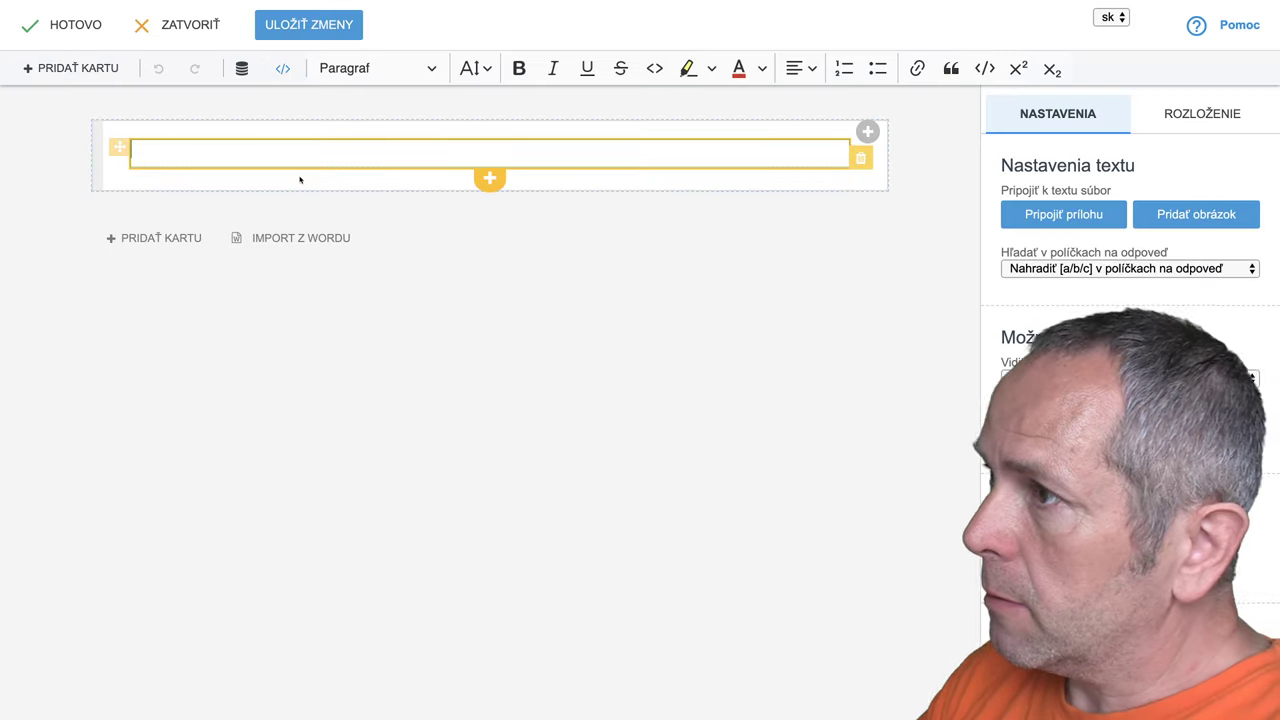
pyautogui.write('Nap')
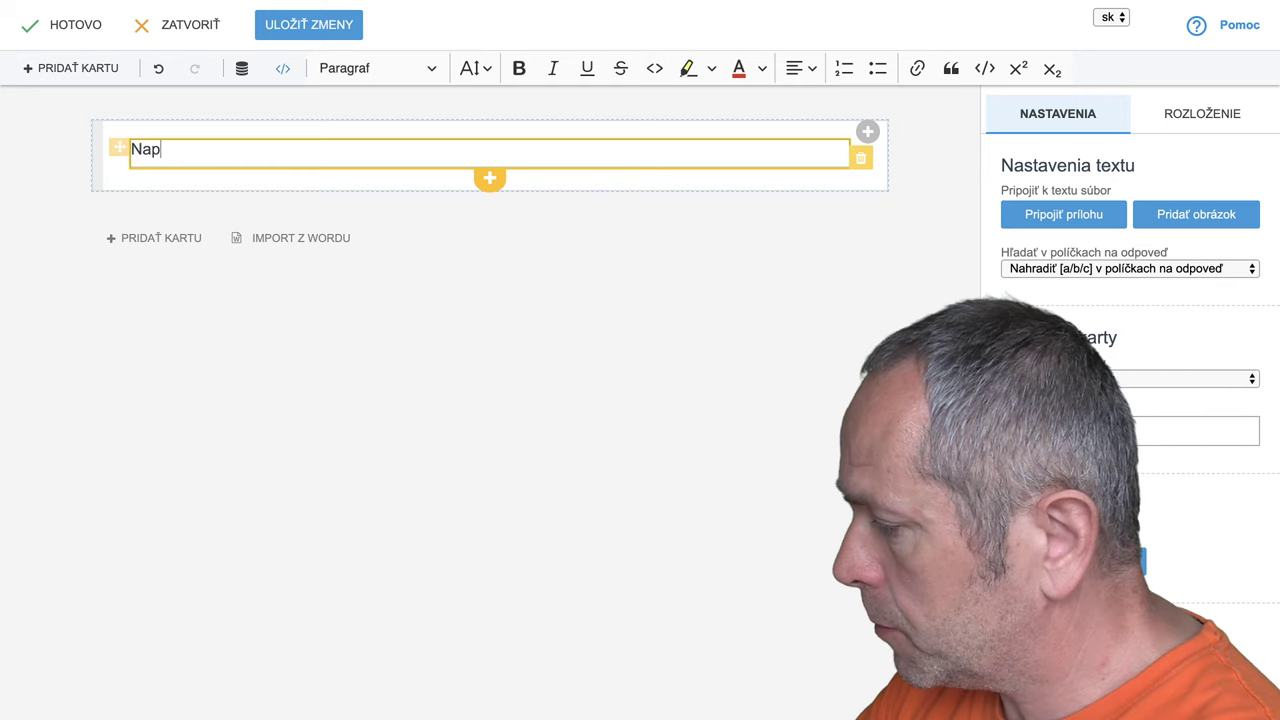
pyautogui.write('íš')
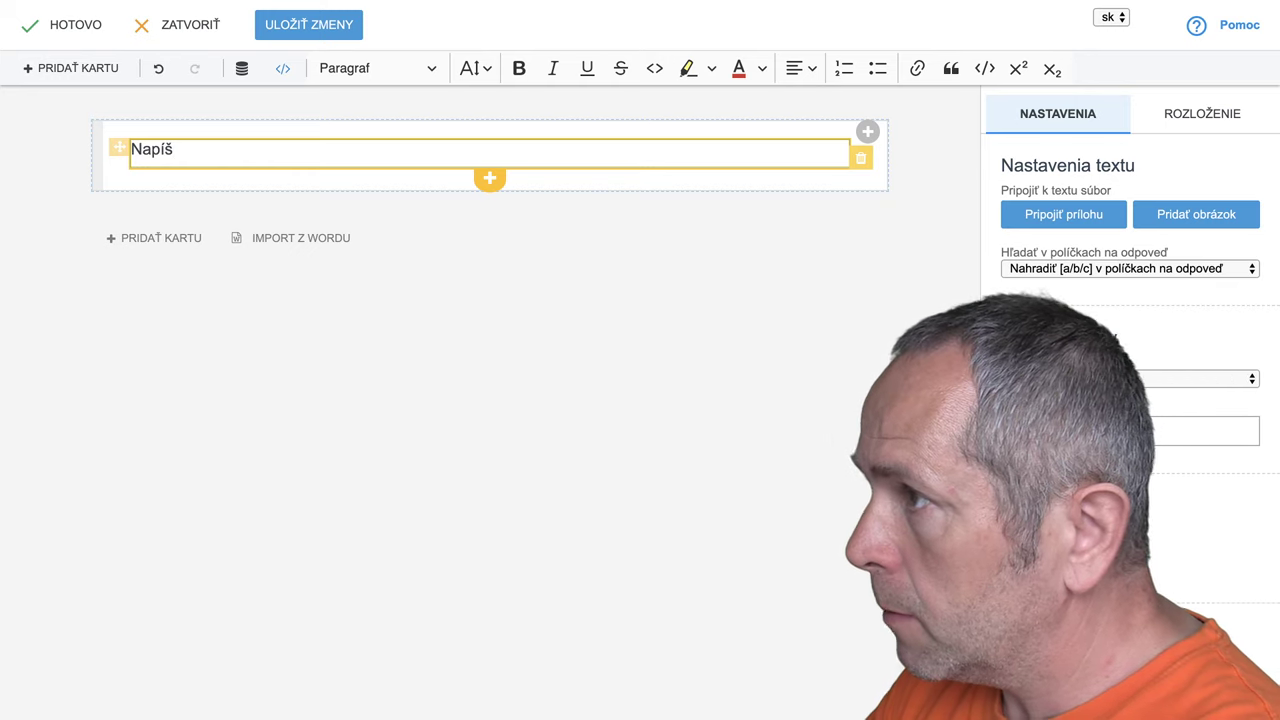
pyautogui.write(' čle')
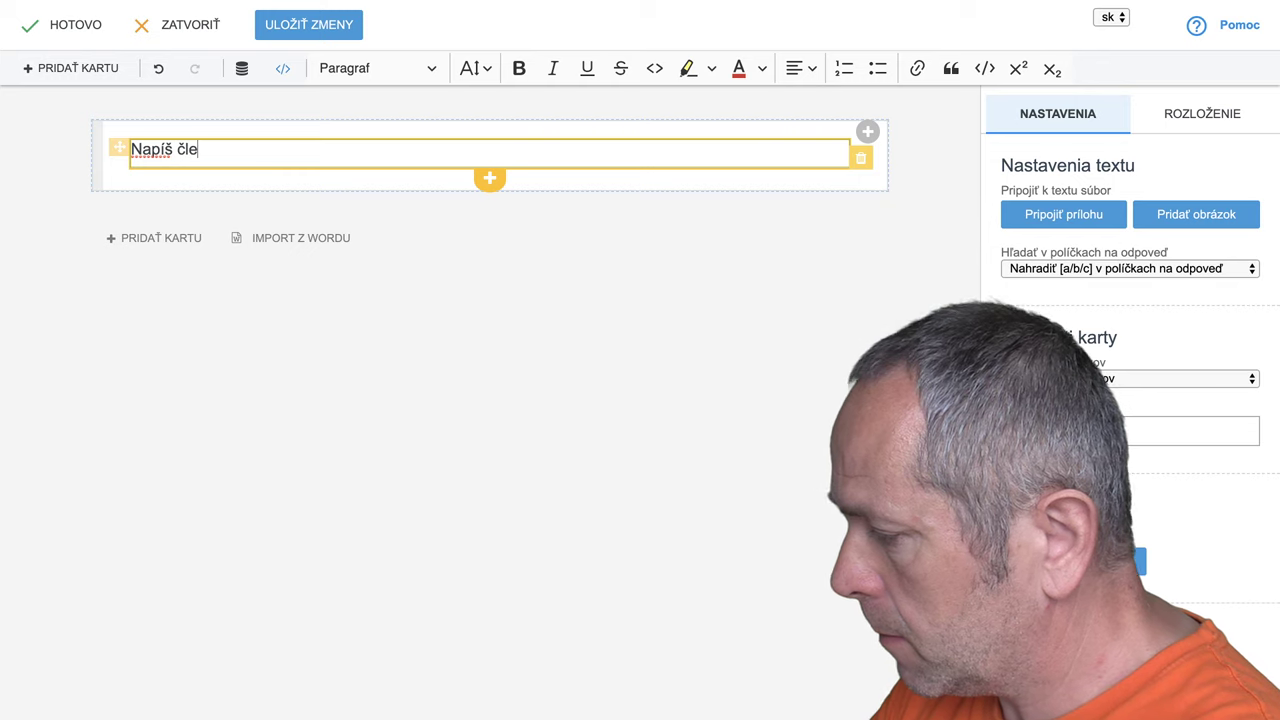
pyautogui.press('BackSpace')
pyautogui.press('BackSpace')
pyautogui.press('BackSpace')
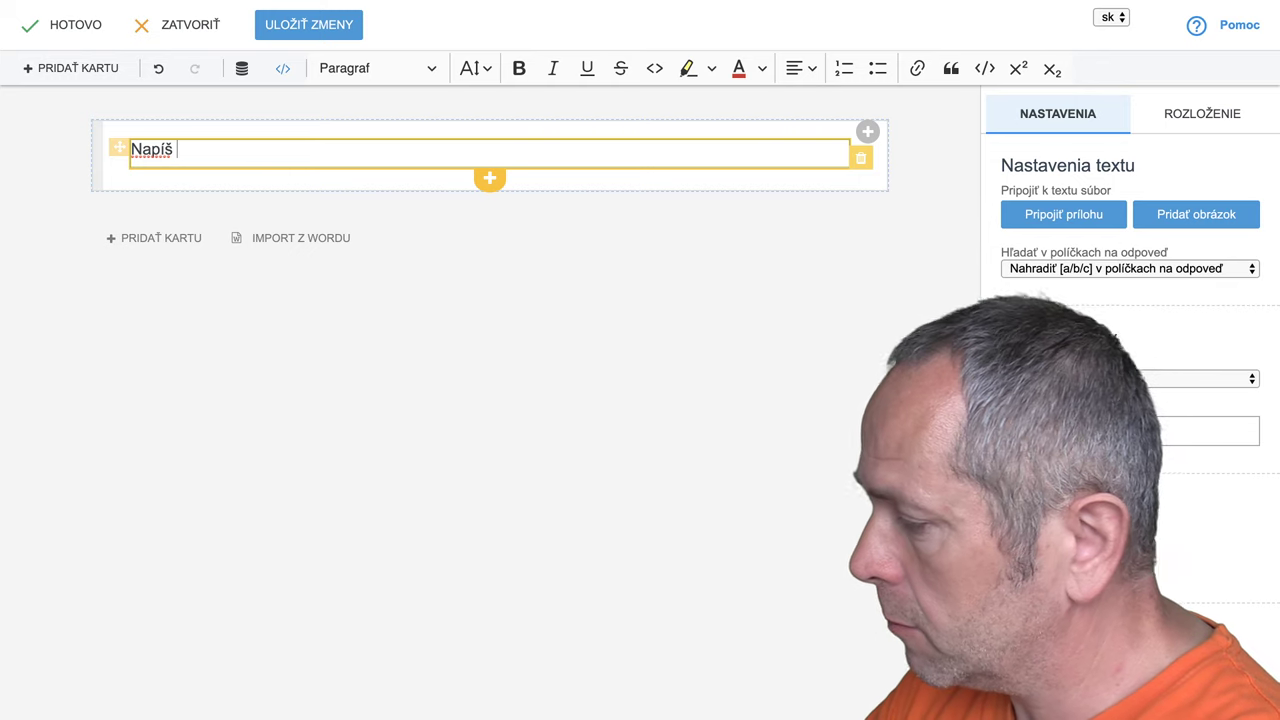
pyautogui.write('určitý ')
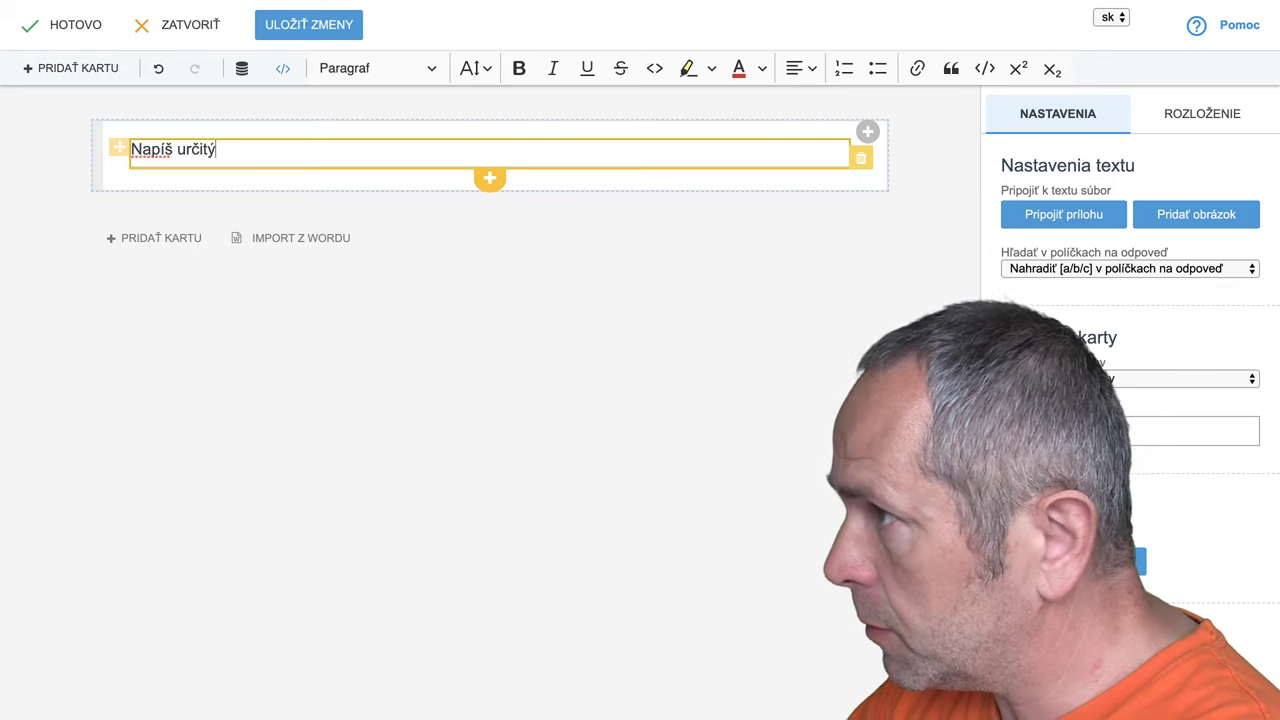
pyautogui.write('čle')
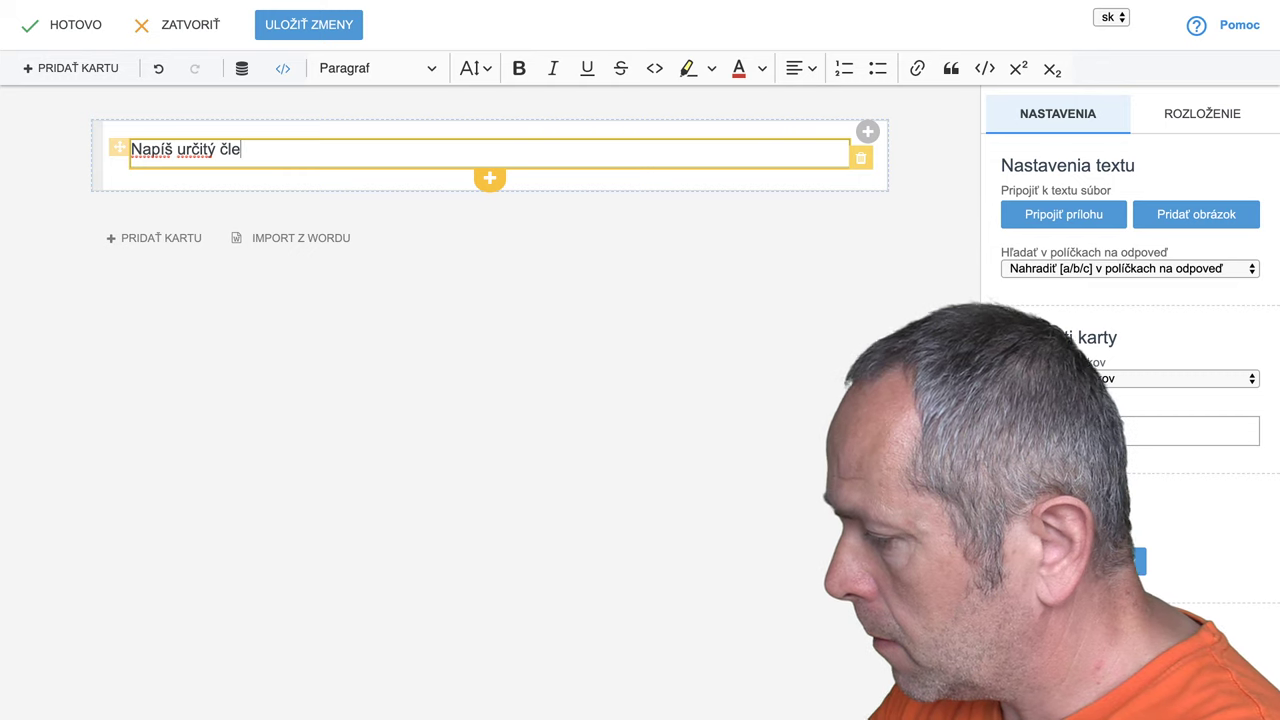
pyautogui.write('n b')
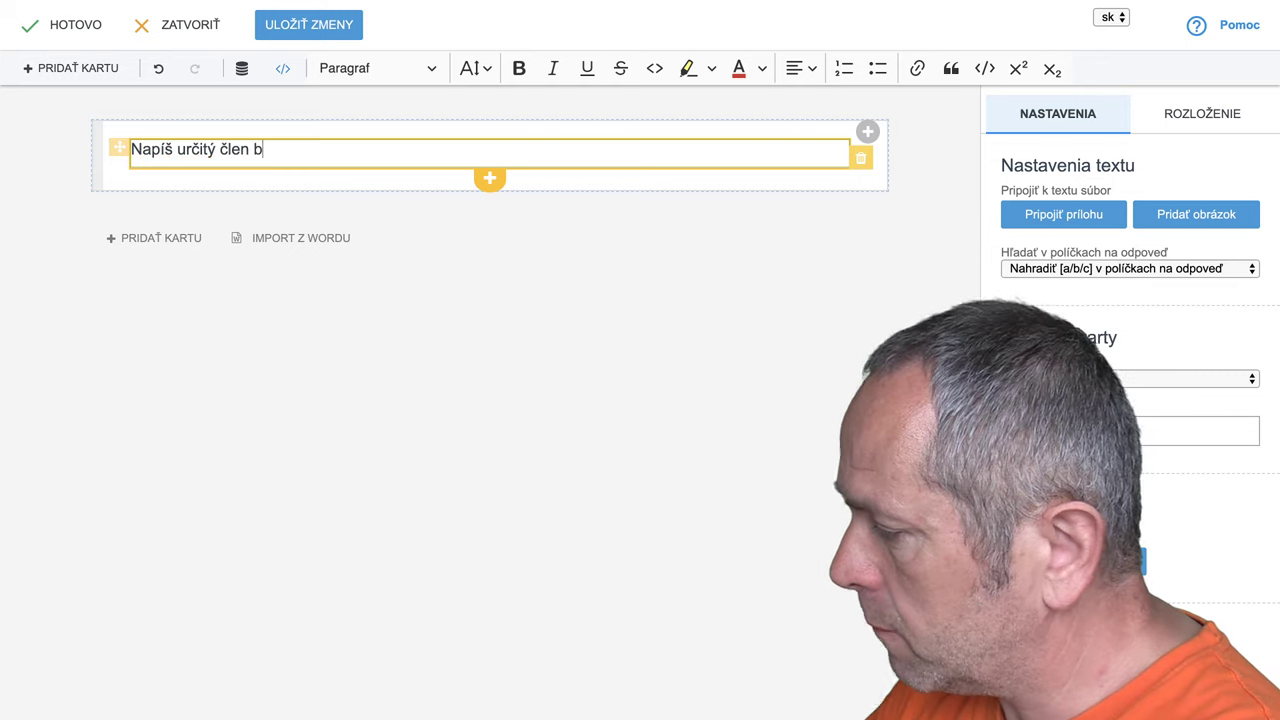
pyautogui.press('BackSpace')
pyautogui.write('v ')
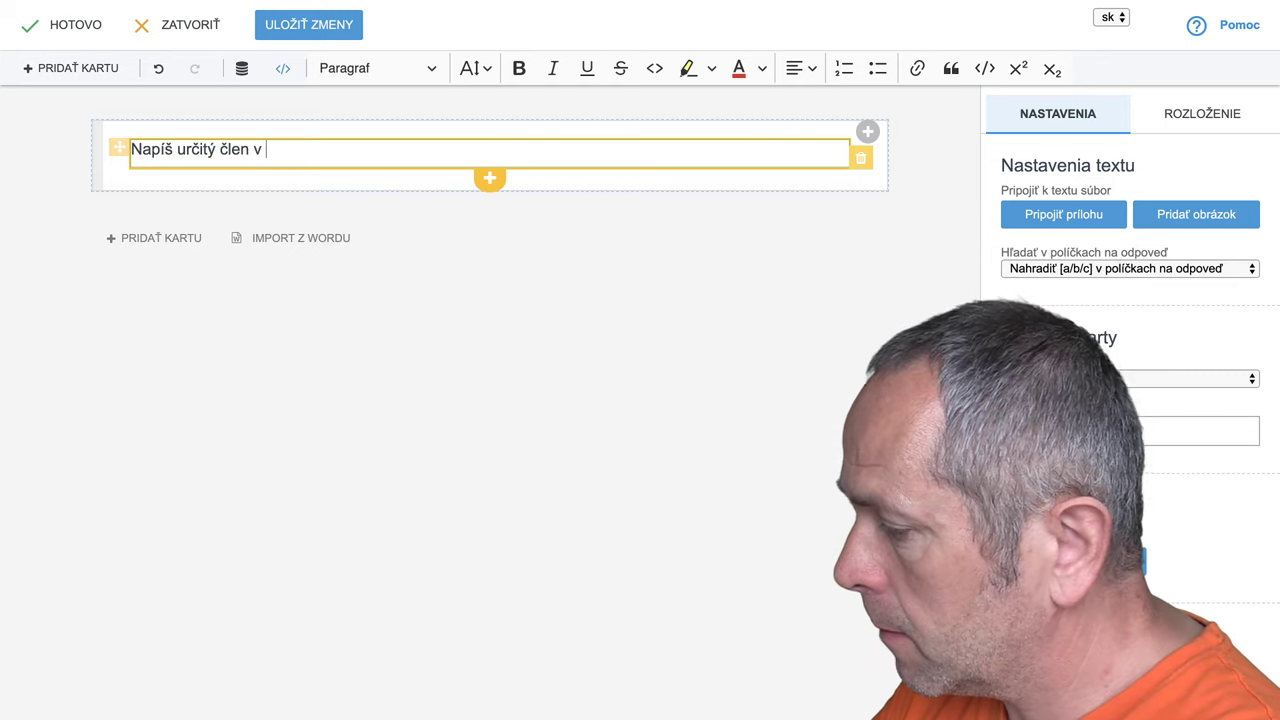
pyautogui.write('správno')
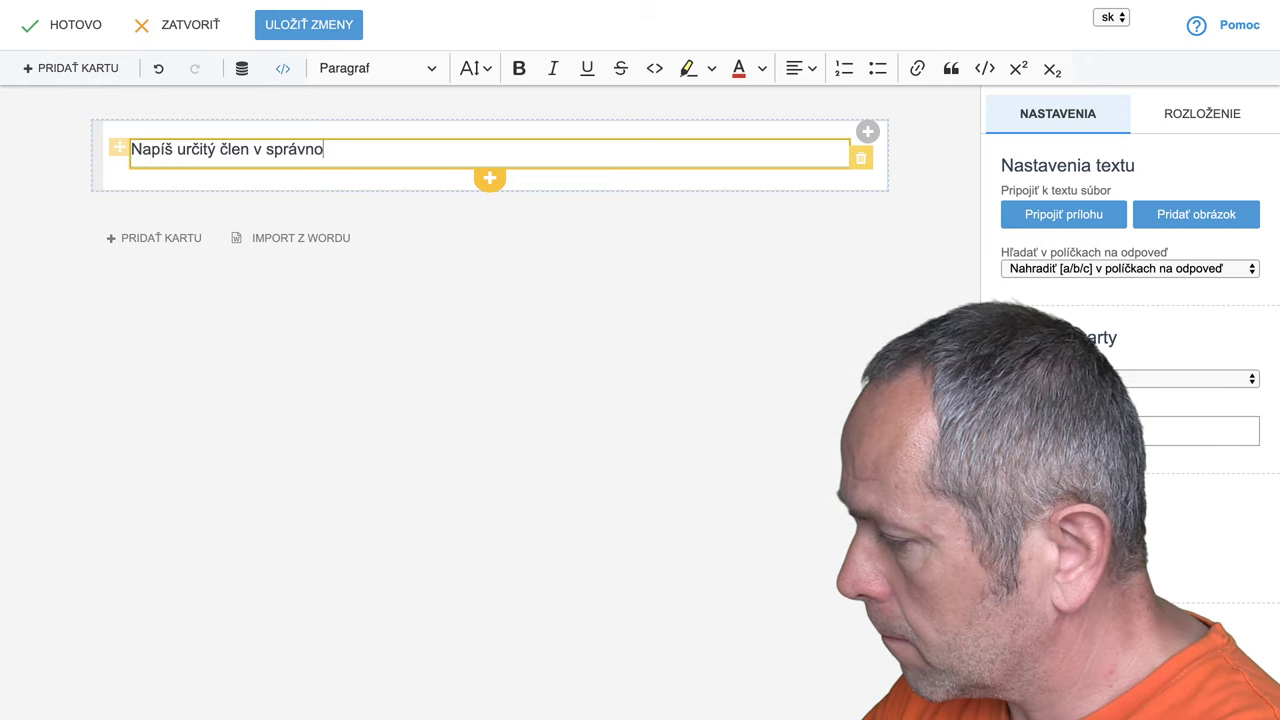
pyautogui.write('m tvare')
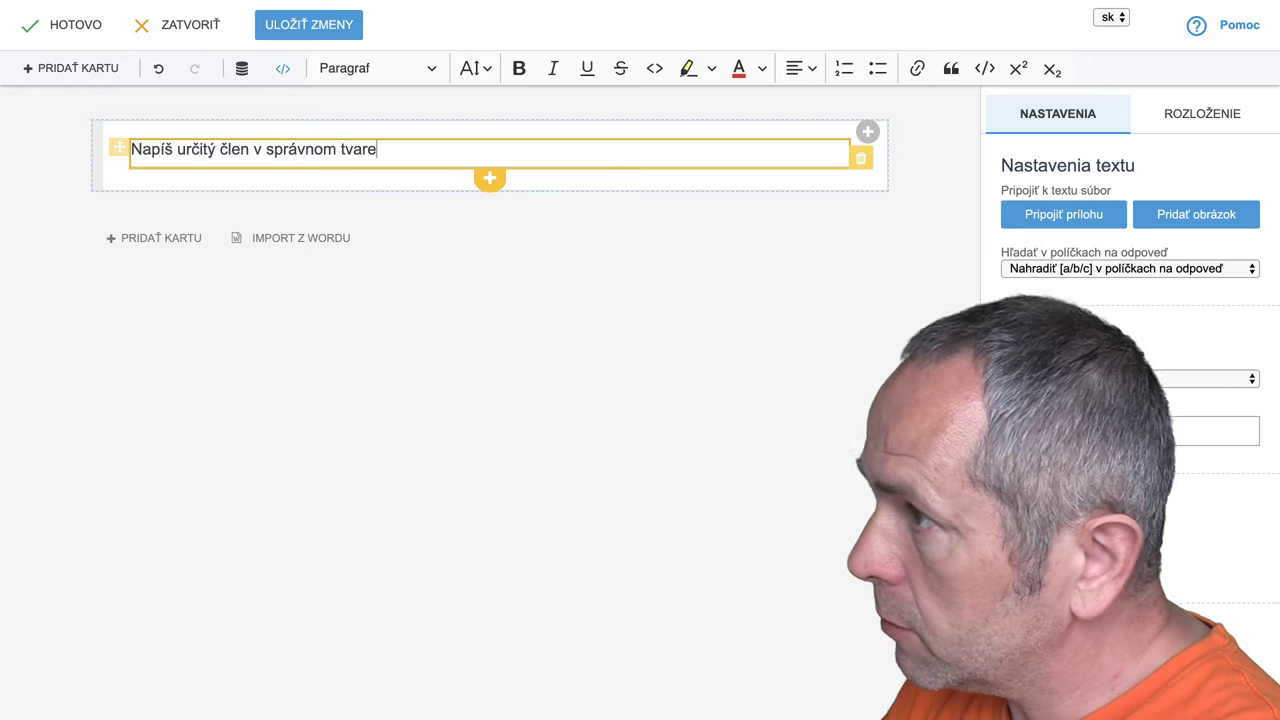
# Step: Insert "chýbajúci" before "určitý" in the card's instruction and add a colon at the end
pyautogui.click(177, 149)
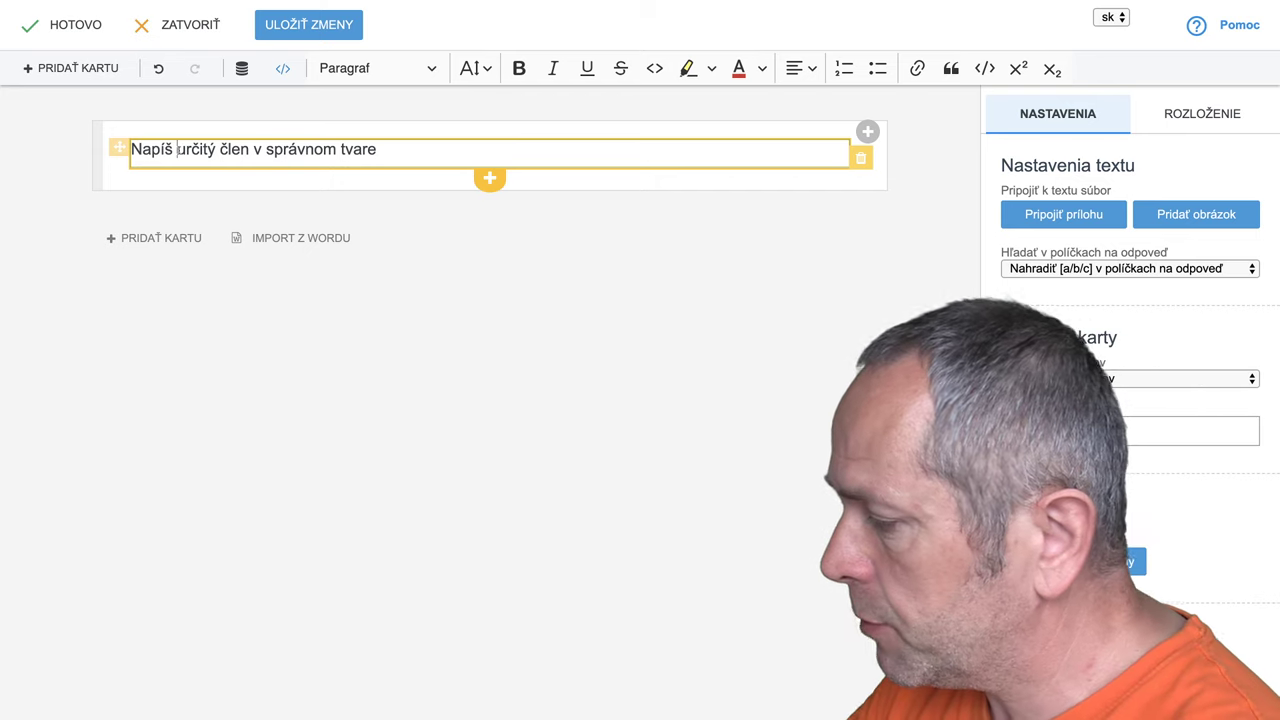
pyautogui.write('chý')
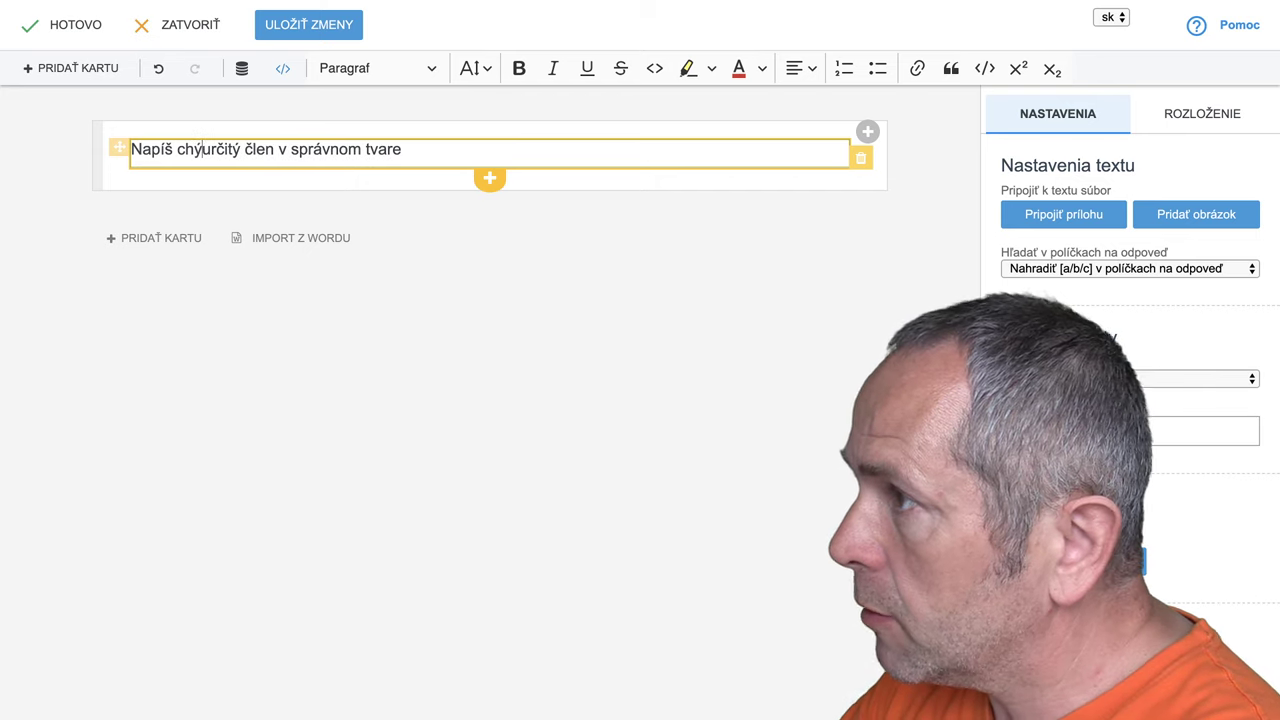
pyautogui.write('bajú')
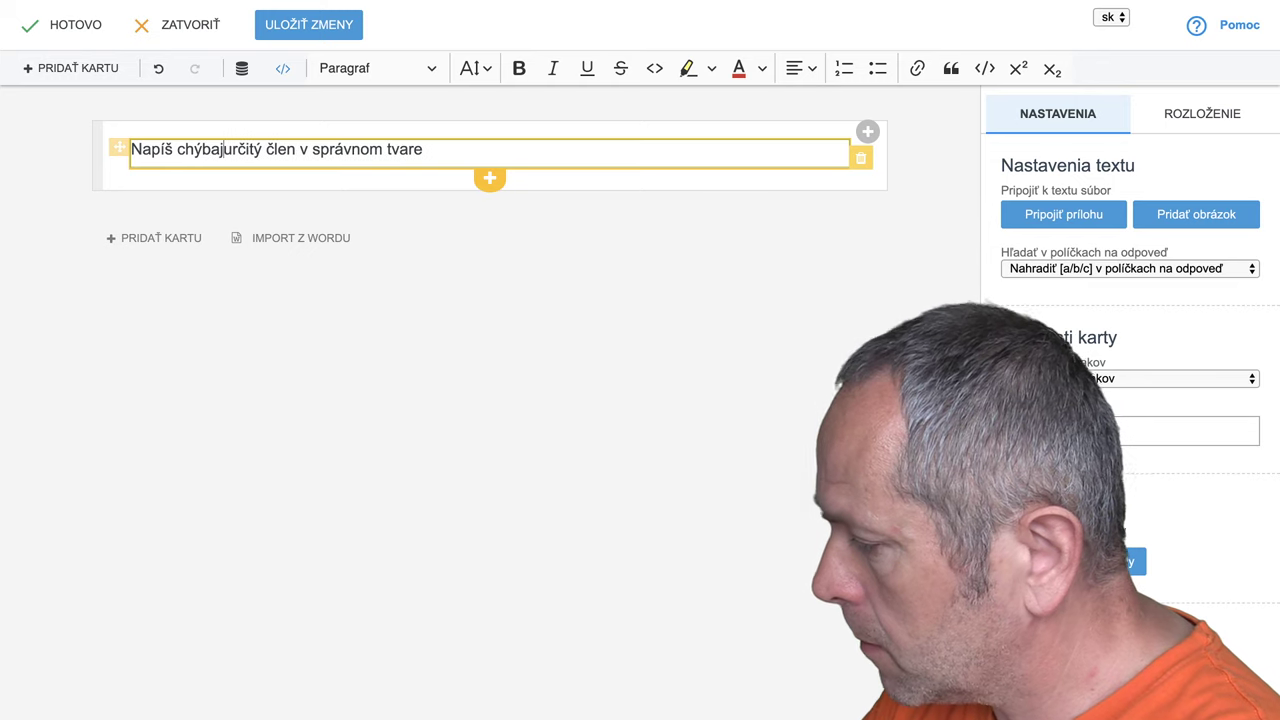
pyautogui.write('ci')
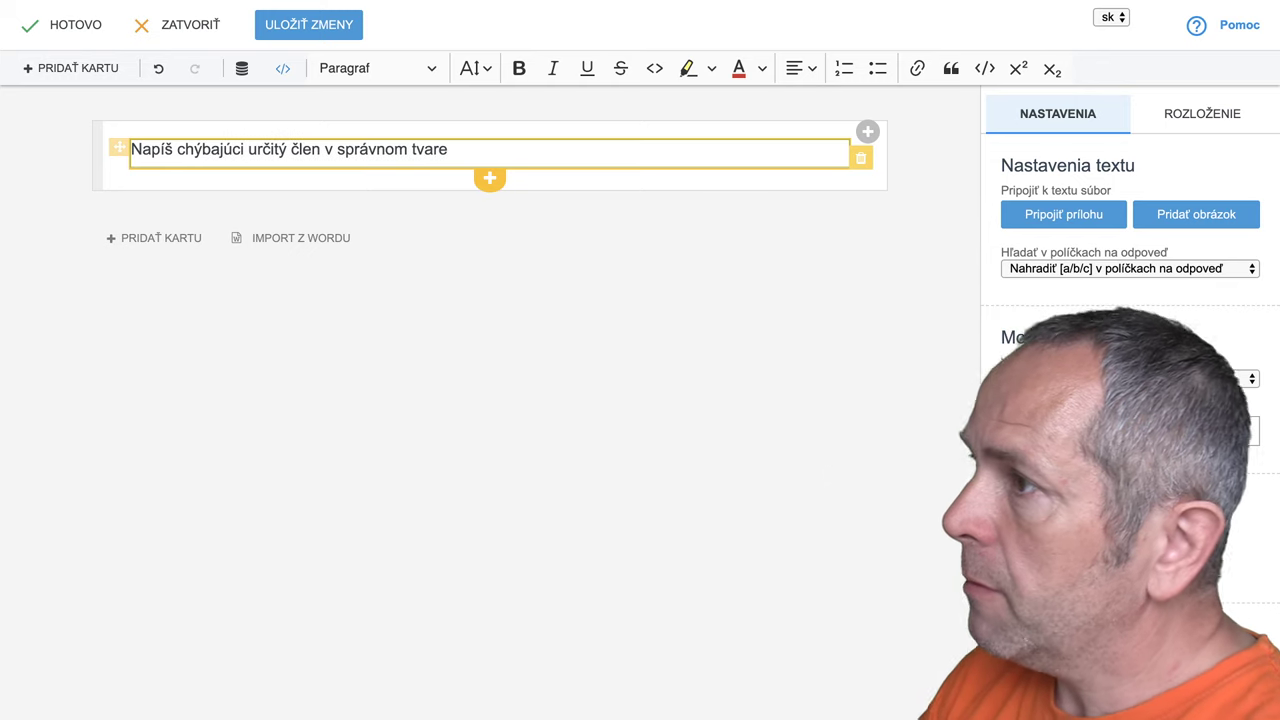
pyautogui.click(453, 152)
pyautogui.write(': ')
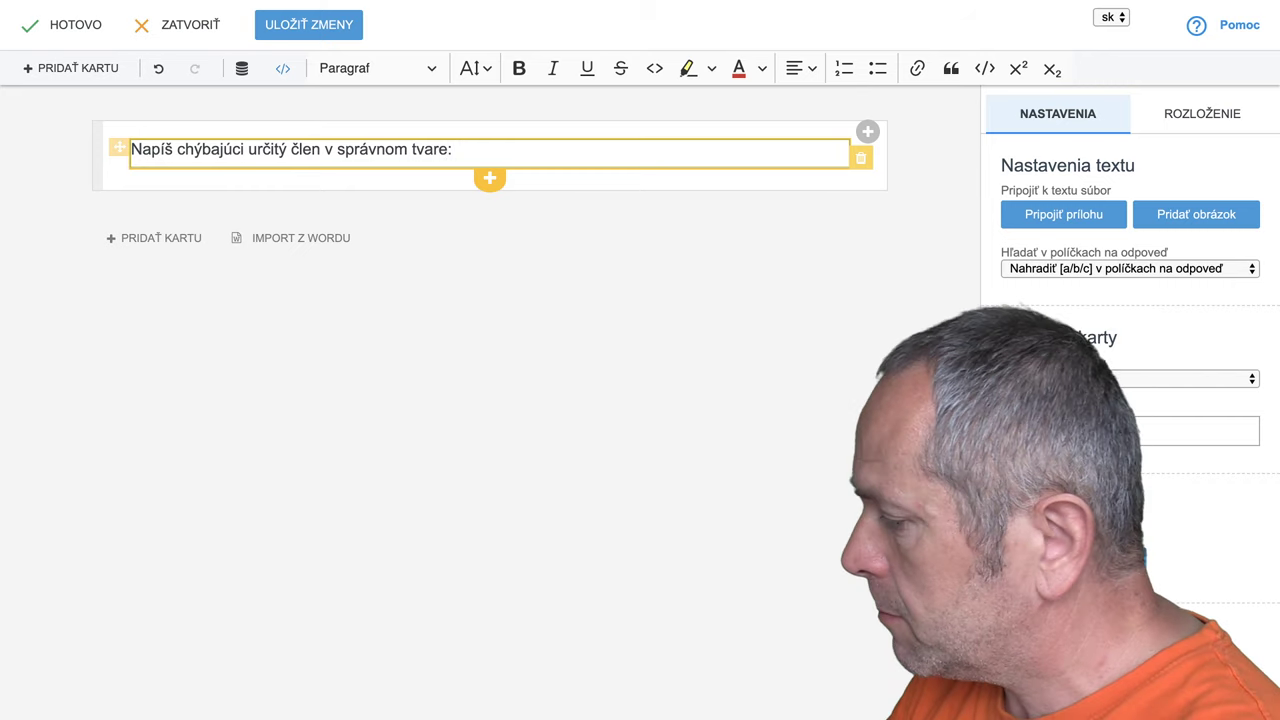
pyautogui.write('[]')
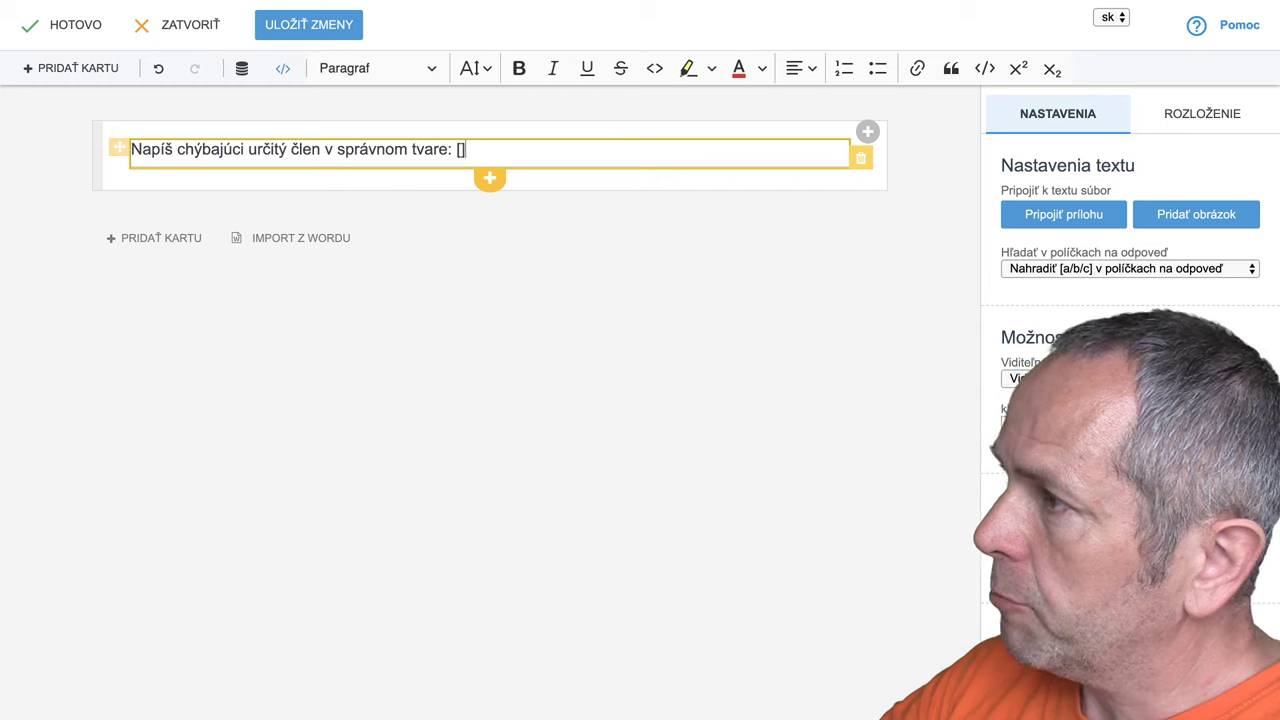
pyautogui.press('BackSpace')
pyautogui.press('BackSpace')
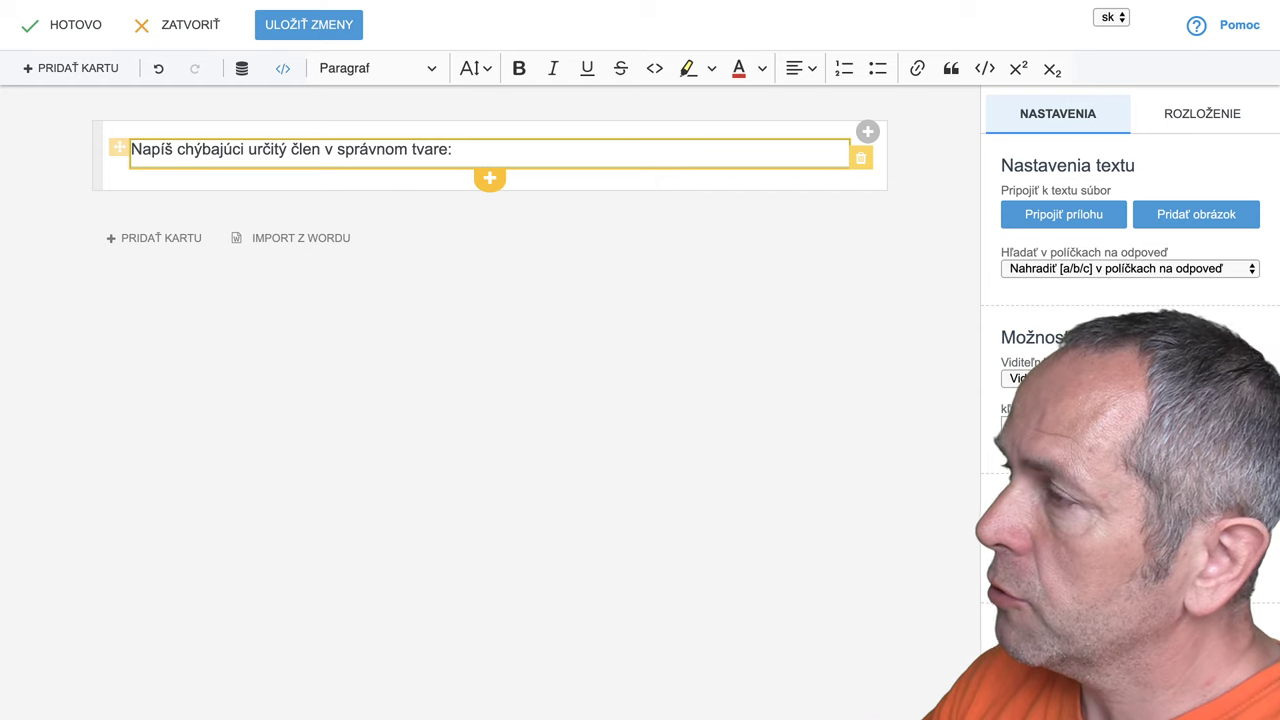
# Step: Insert a "Dopĺňanie" answer with the correct options "dem" and "Dem" after the instruction, and delete it again
pyautogui.click(285, 70)
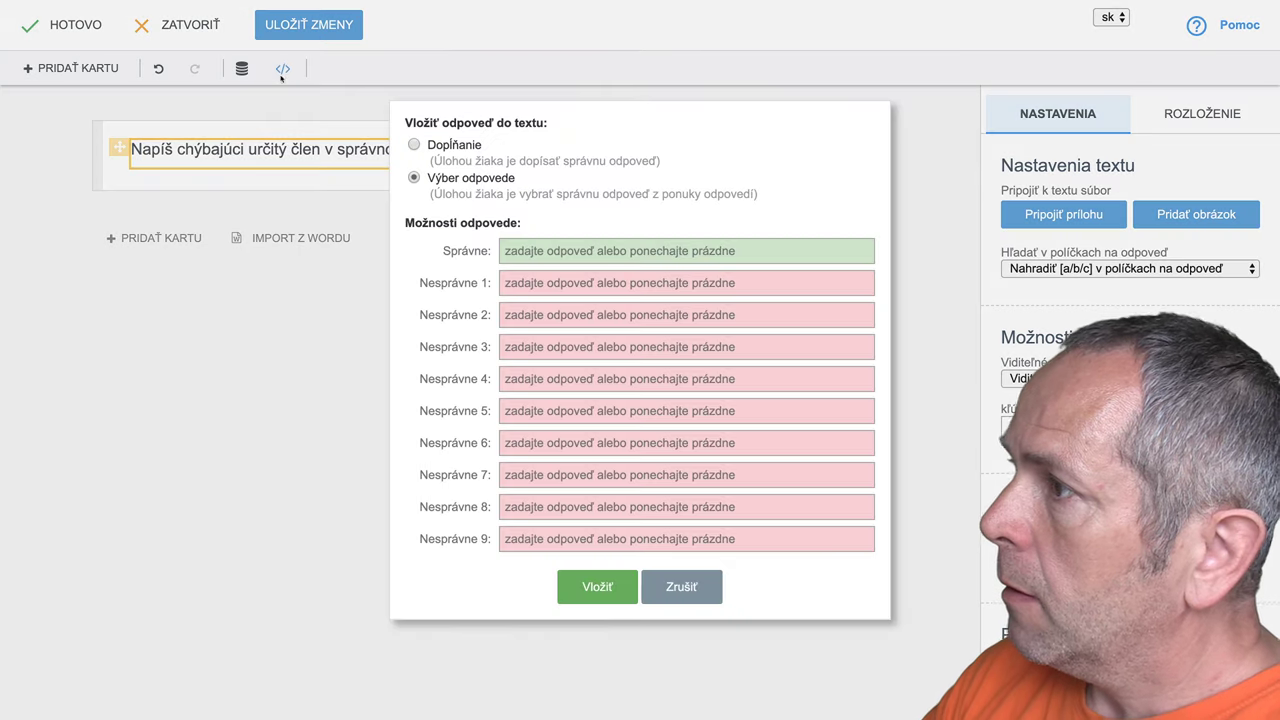
pyautogui.click(415, 145)
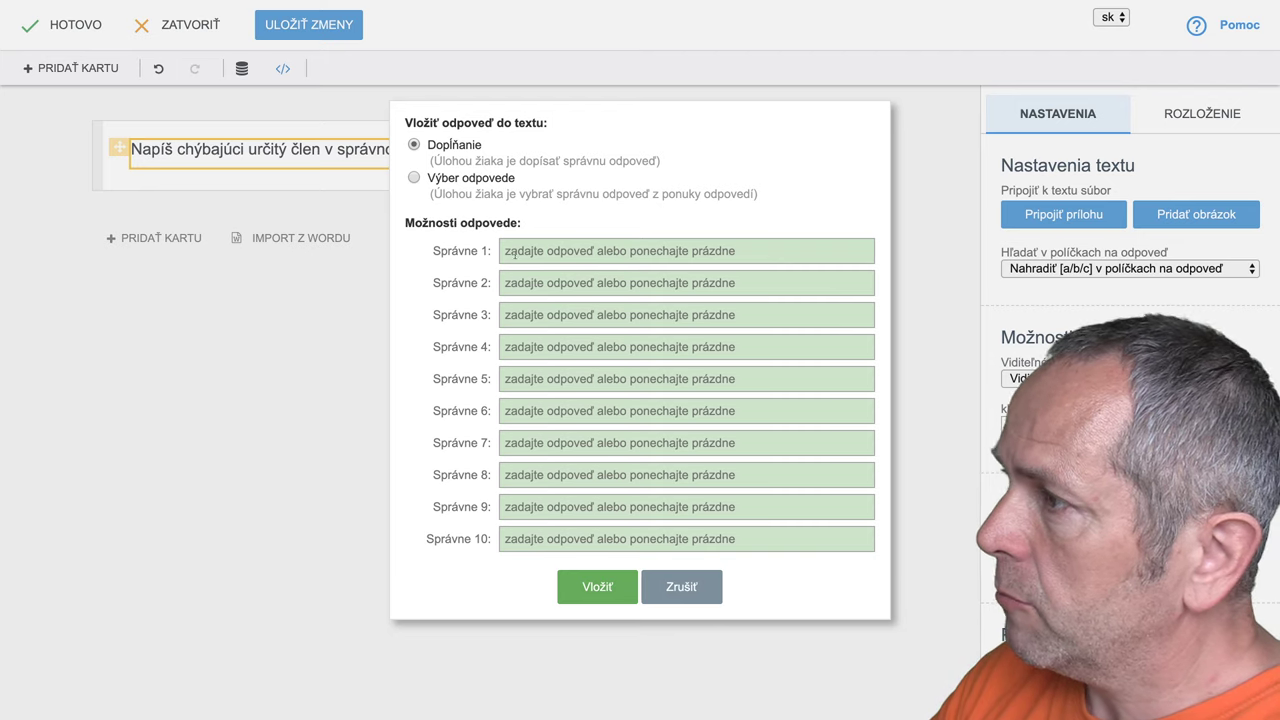
pyautogui.click(506, 251)
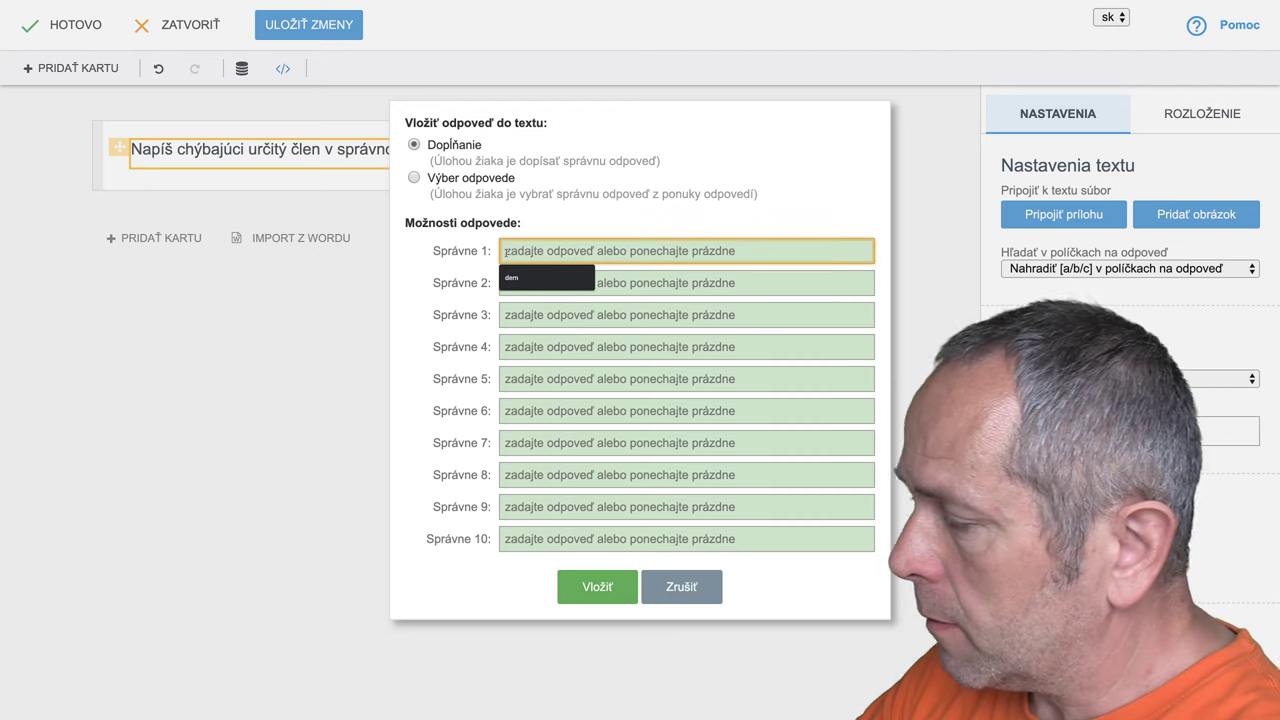
pyautogui.write('dem')
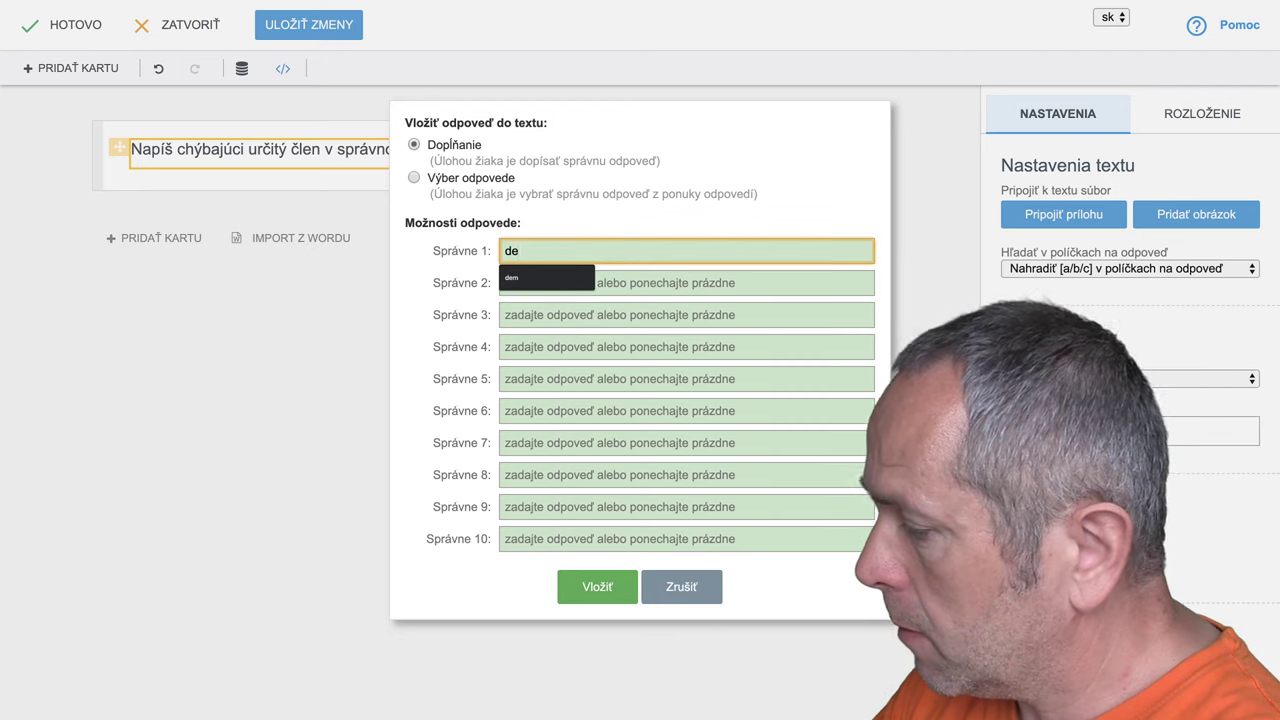
pyautogui.click(510, 282)
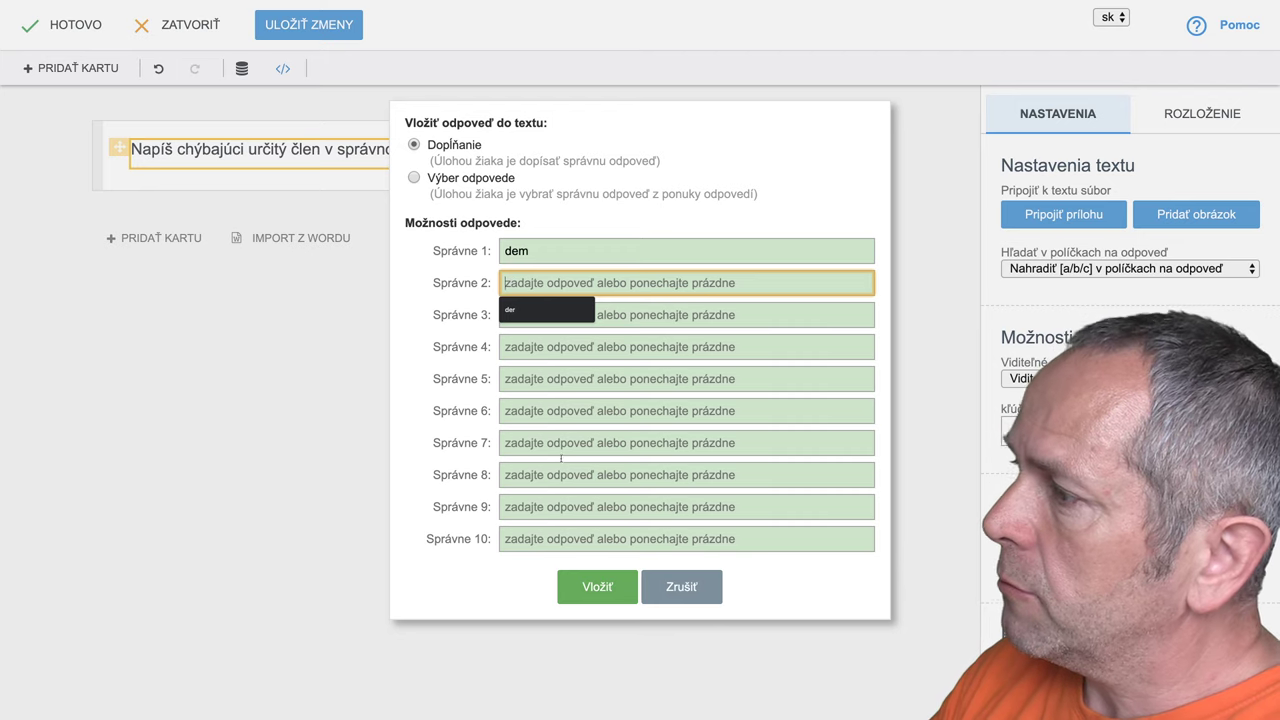
pyautogui.press('Down')
pyautogui.press('Up')
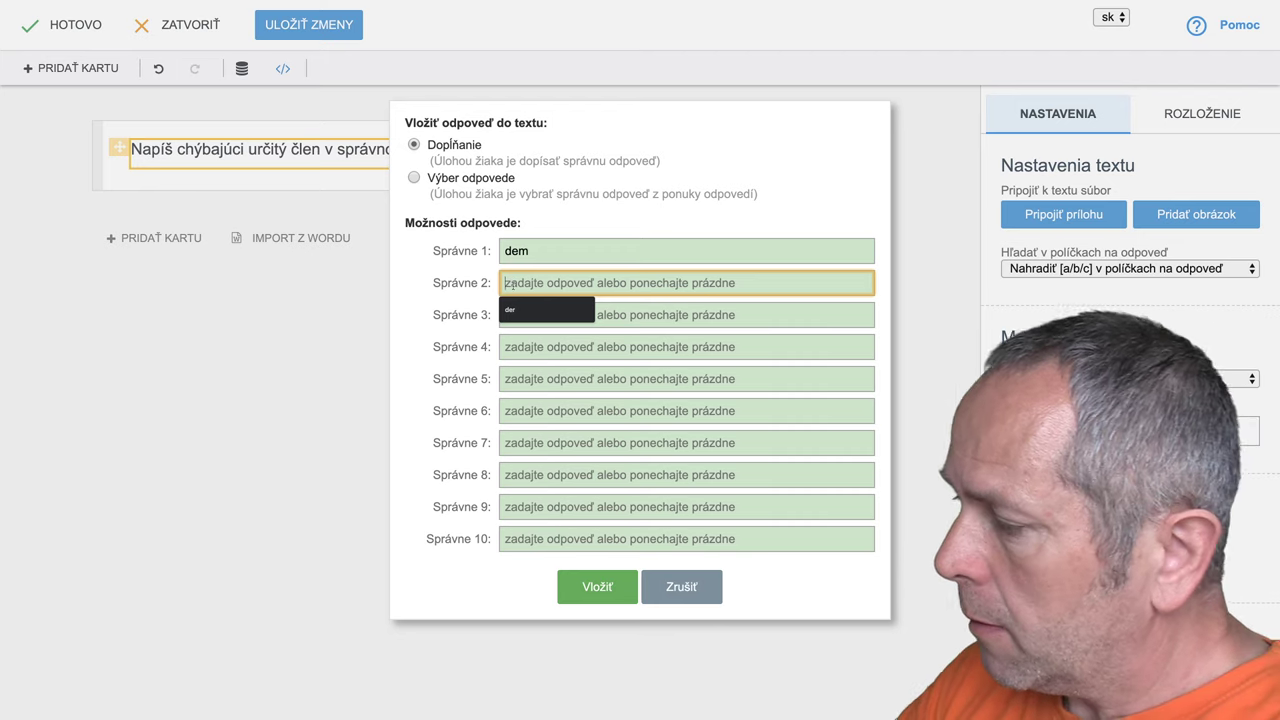
pyautogui.write('Dem')
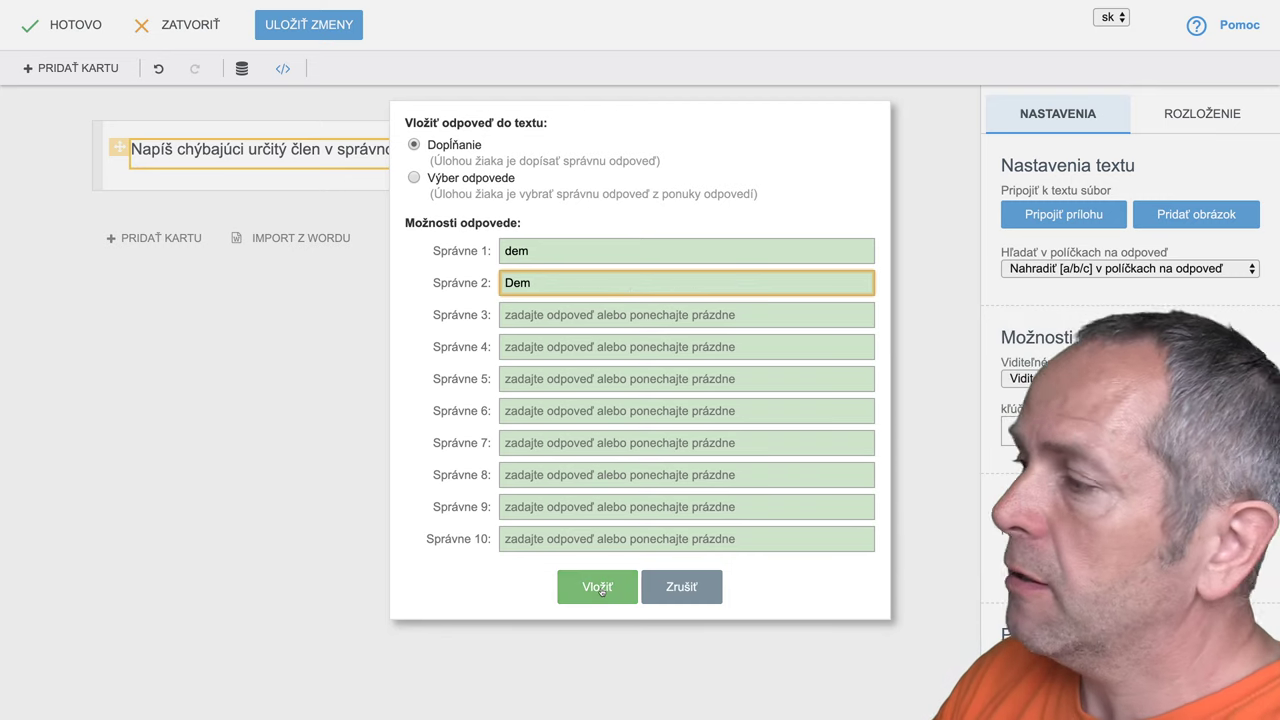
pyautogui.click(599, 587)
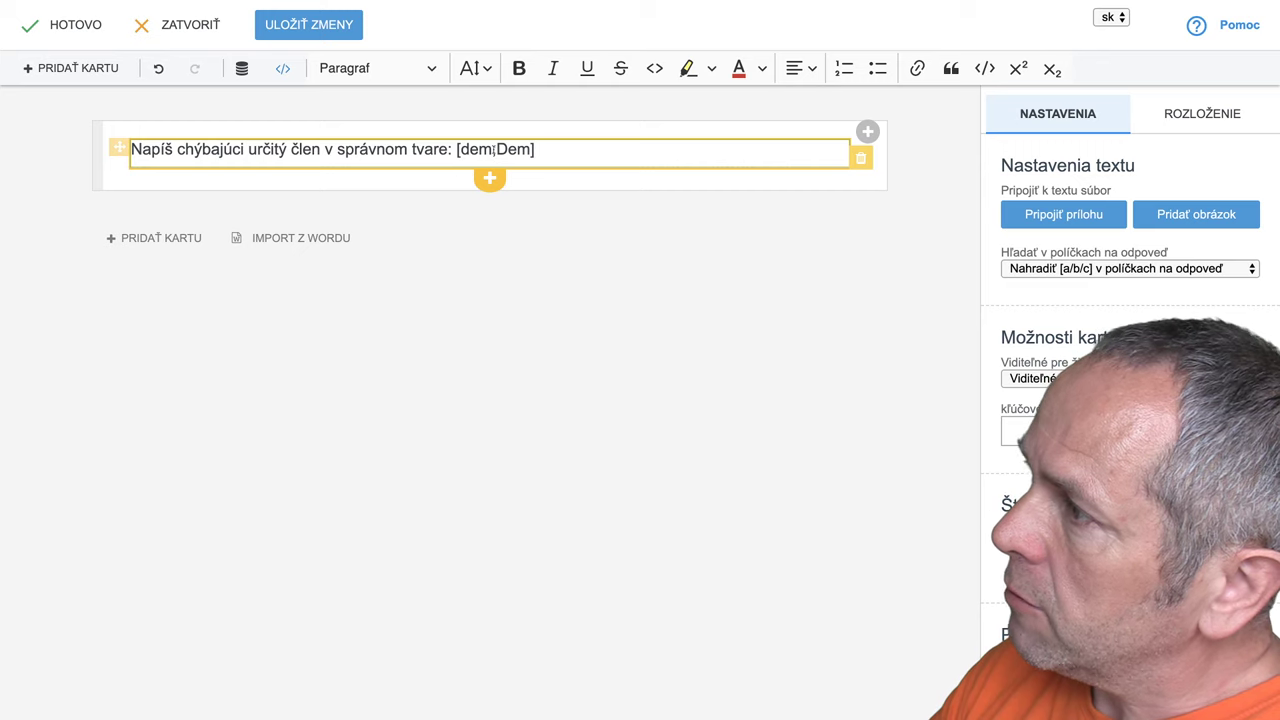
pyautogui.moveTo(535, 149); pyautogui.dragTo(456, 149)
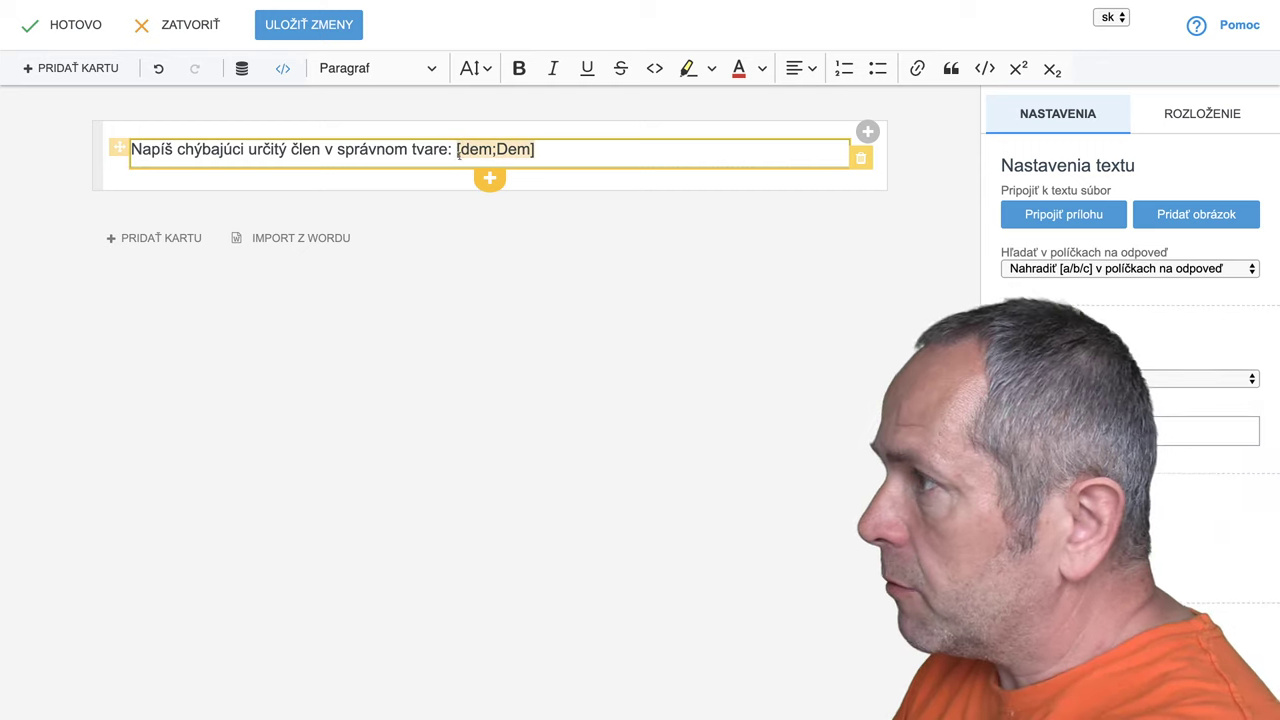
pyautogui.press('BackSpace')
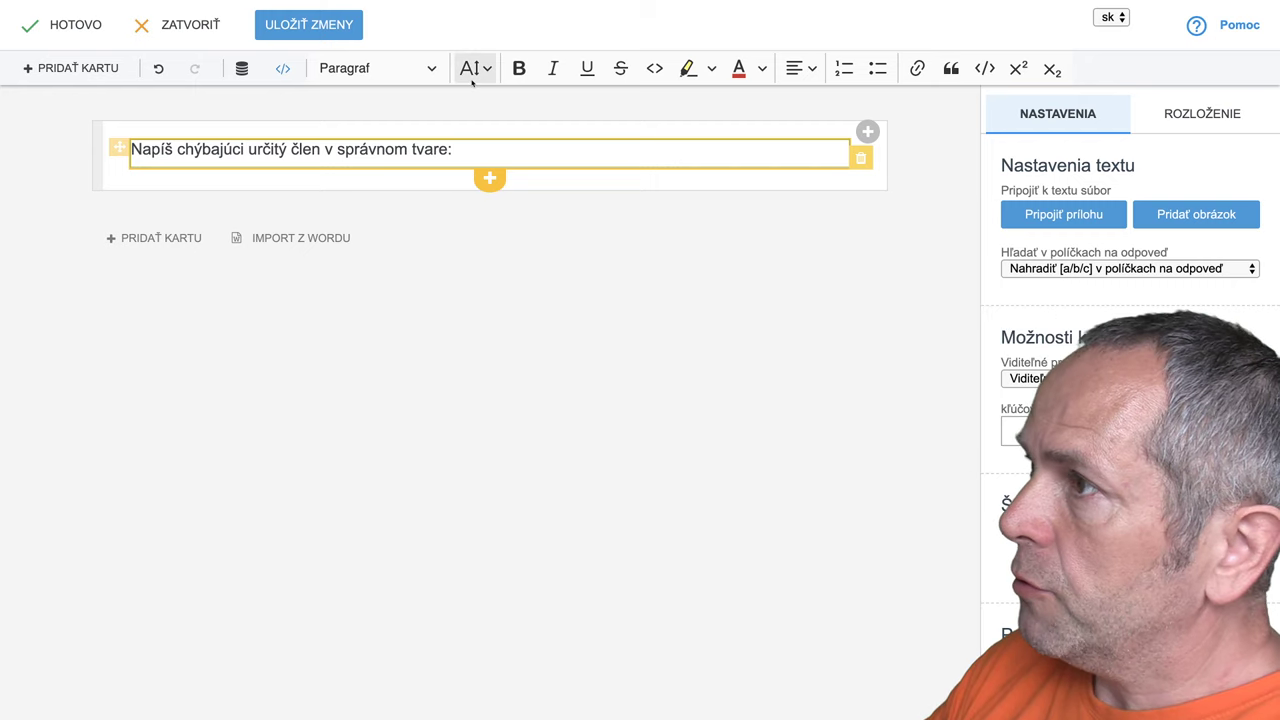
# Step: Start a "Výber odpovede" answer for the card's instruction text, with "dem" as the correct option
pyautogui.click(284, 68)
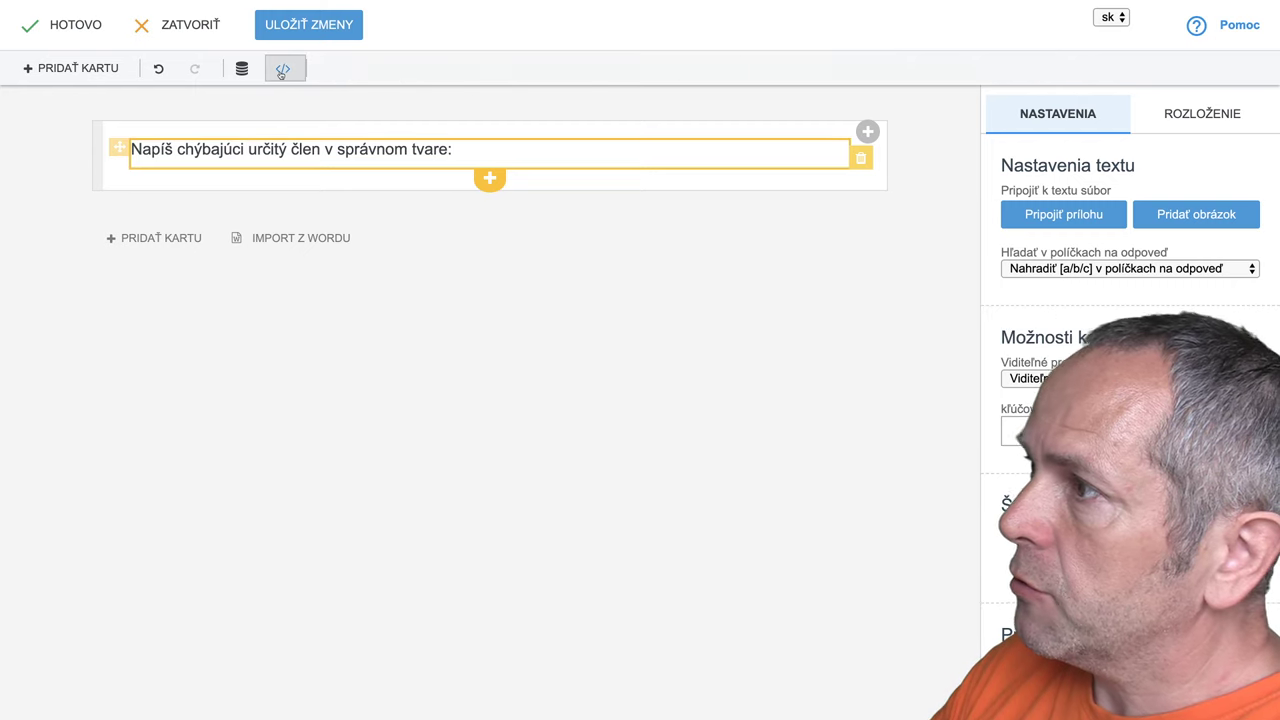
pyautogui.click(413, 179)
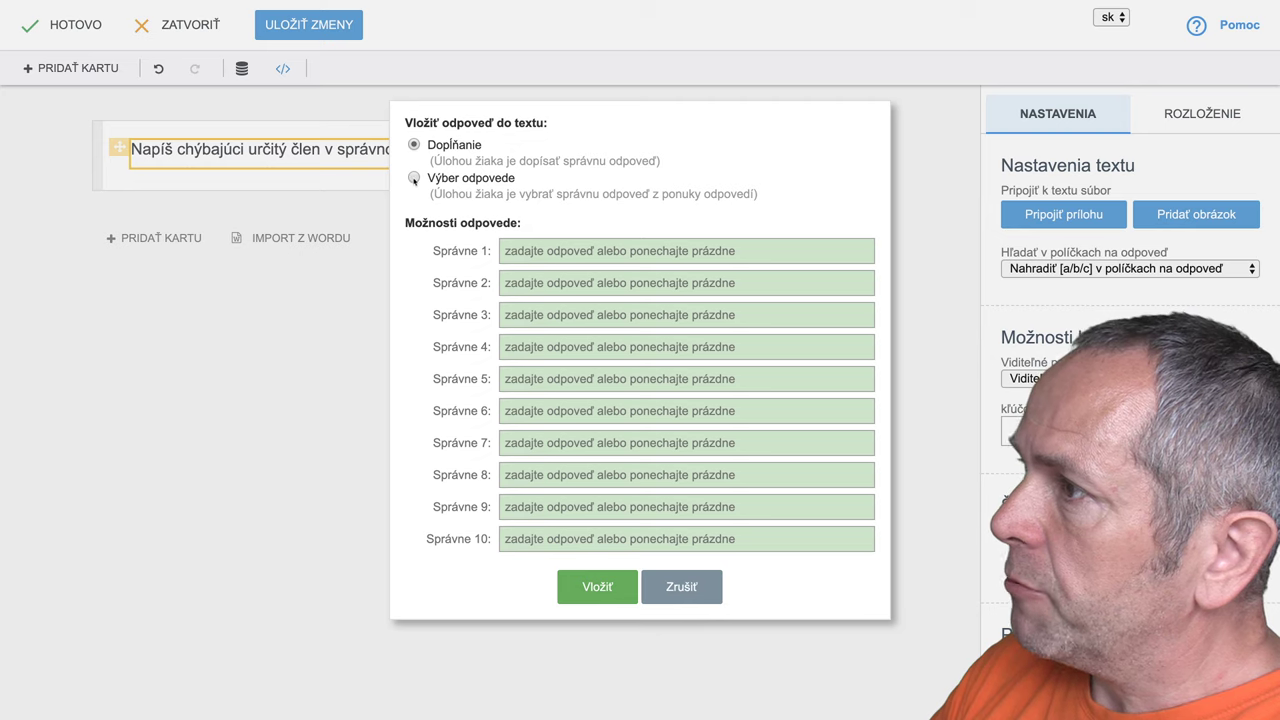
pyautogui.click(508, 251)
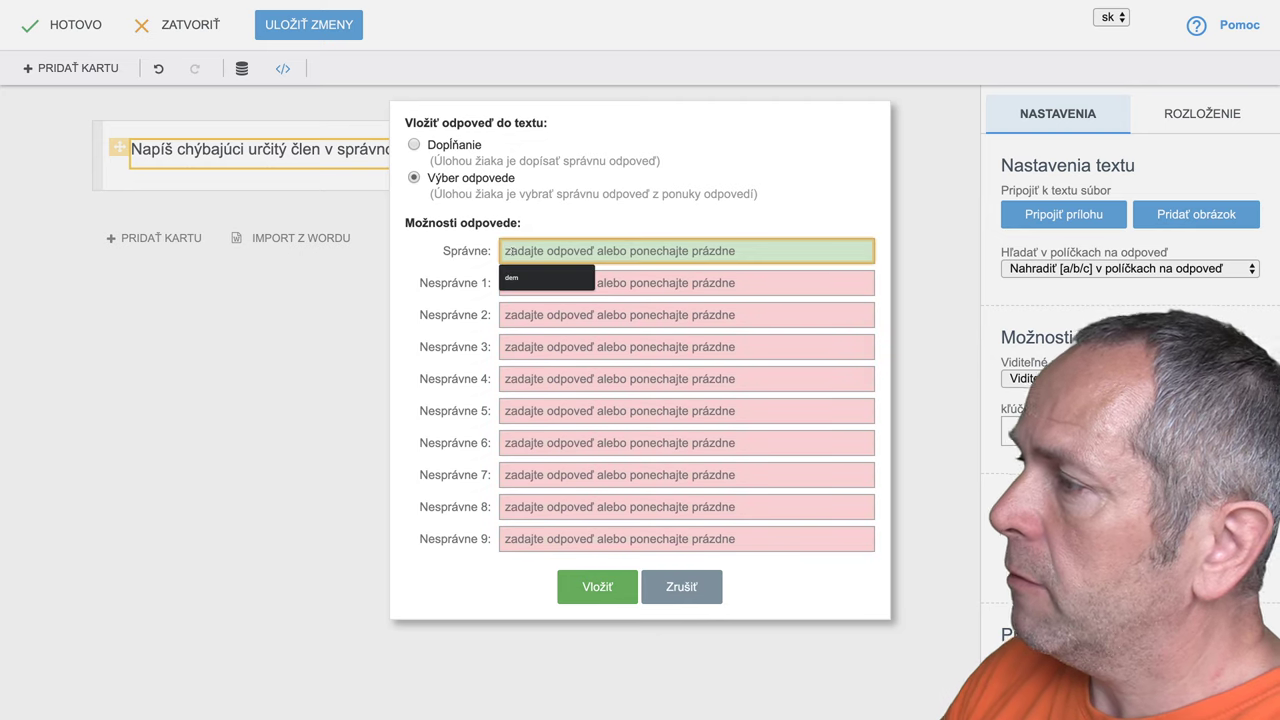
pyautogui.click(515, 278)
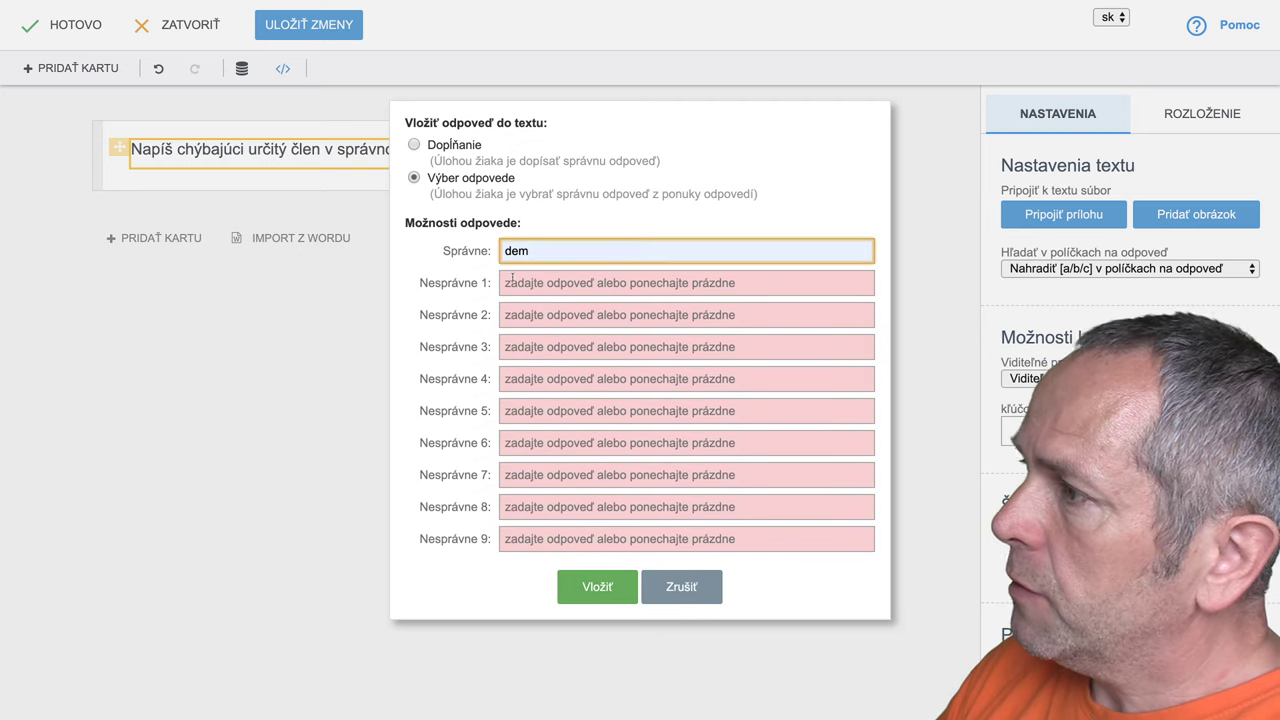
# Step: Enter "der", "die", "das", "den" and "des" as the incorrect options and insert the answer into the text
pyautogui.click(508, 282)
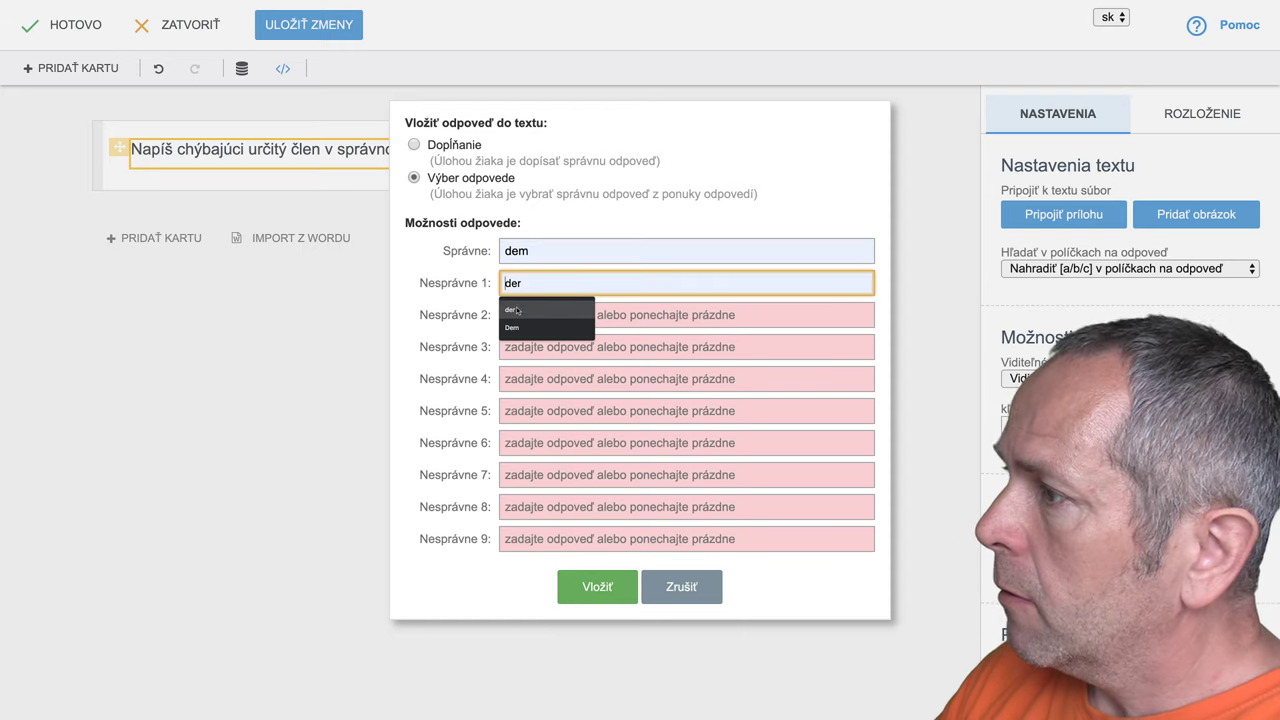
pyautogui.click(512, 310)
pyautogui.click(508, 315)
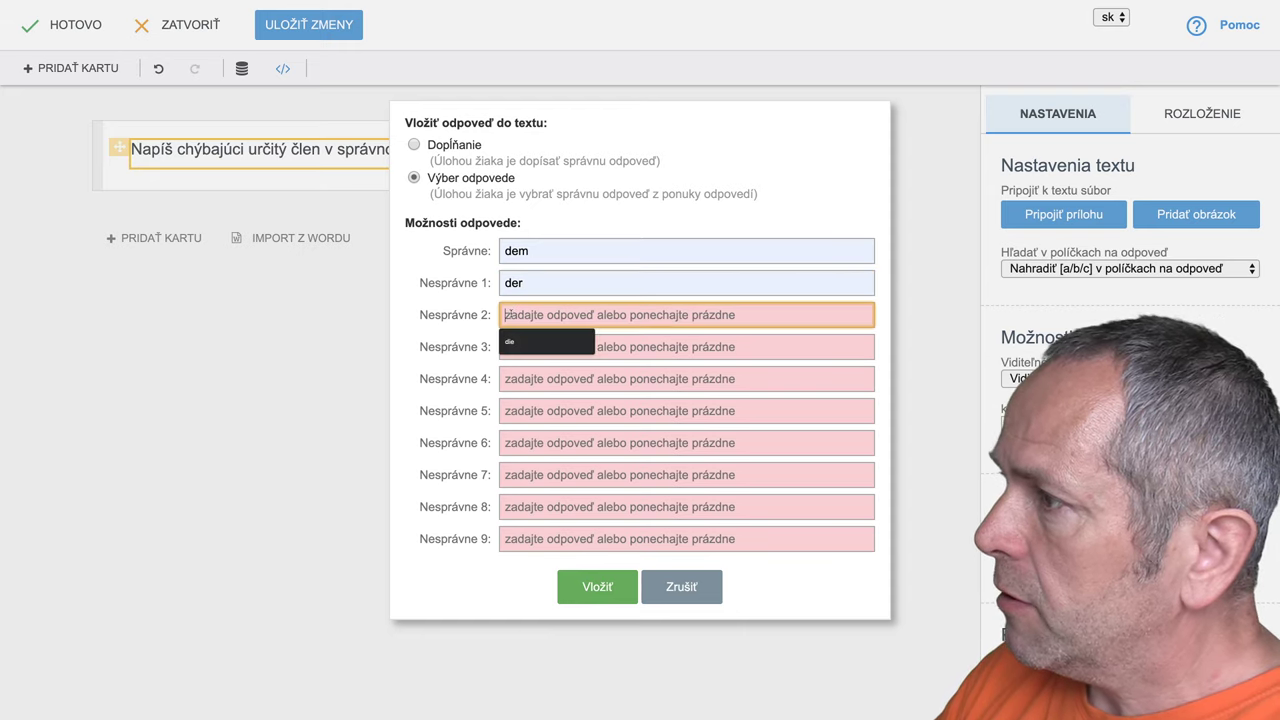
pyautogui.click(512, 340)
pyautogui.click(505, 346)
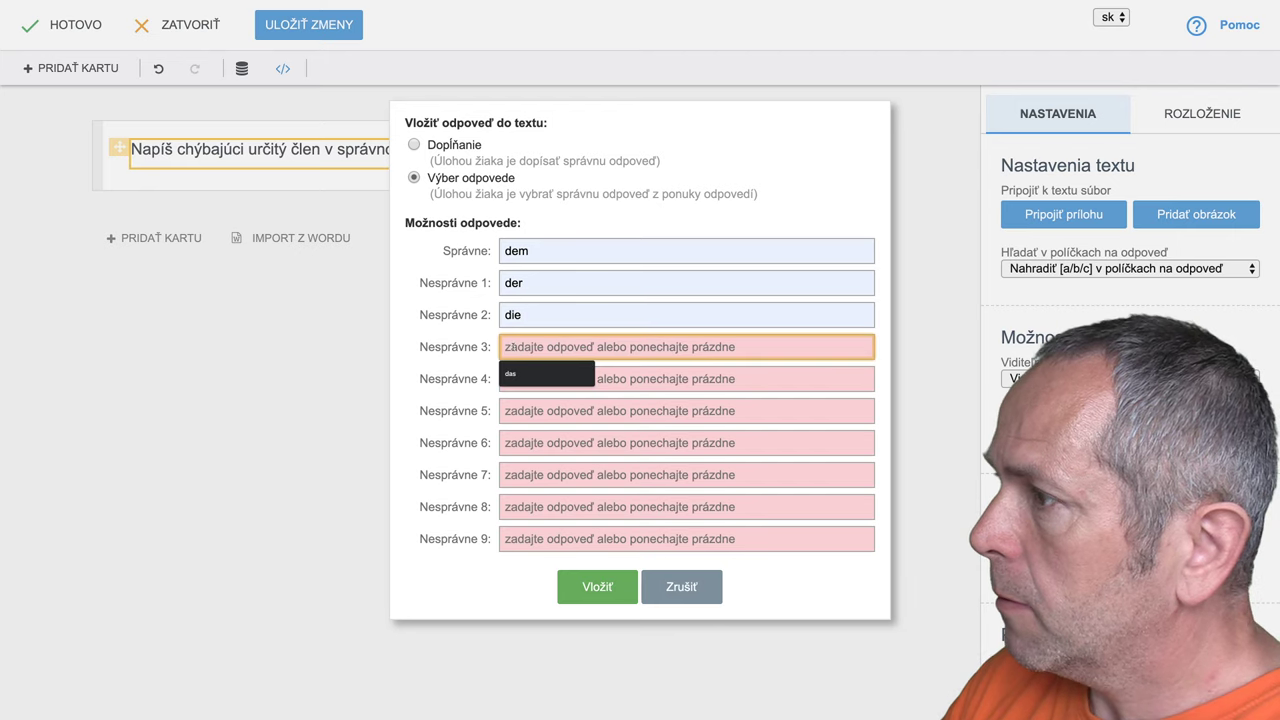
pyautogui.click(518, 374)
pyautogui.click(516, 378)
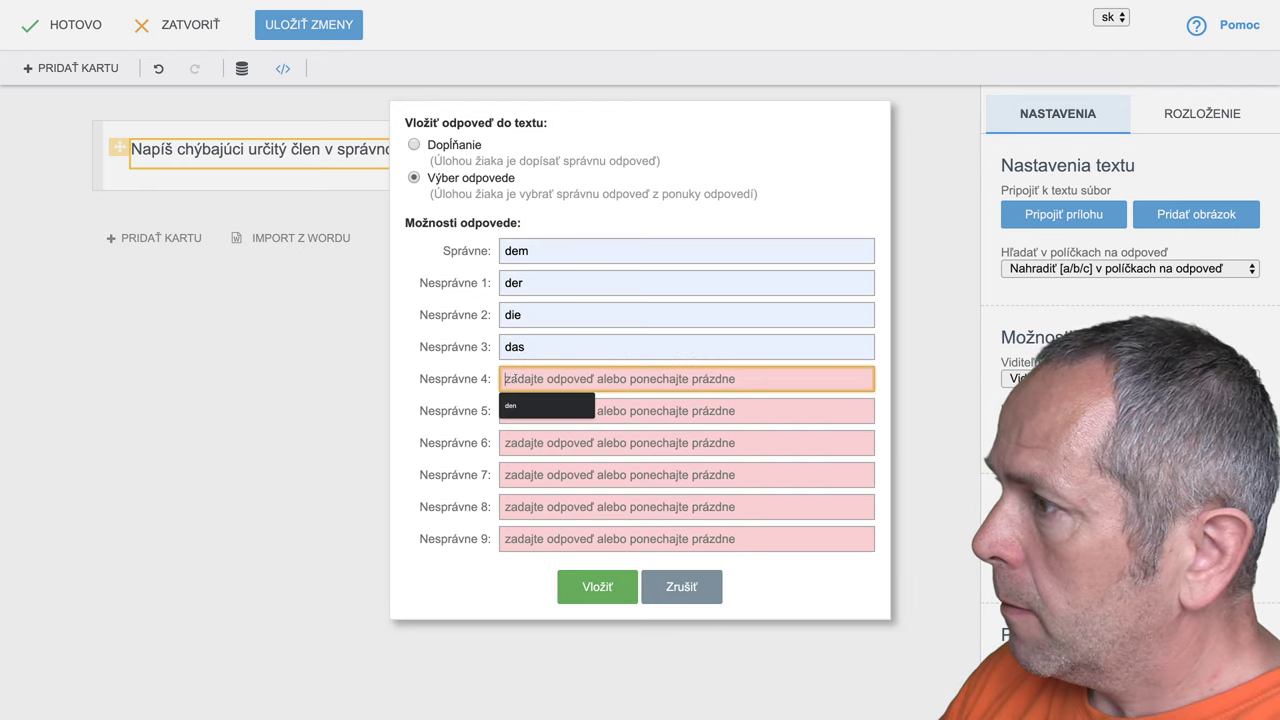
pyautogui.click(514, 406)
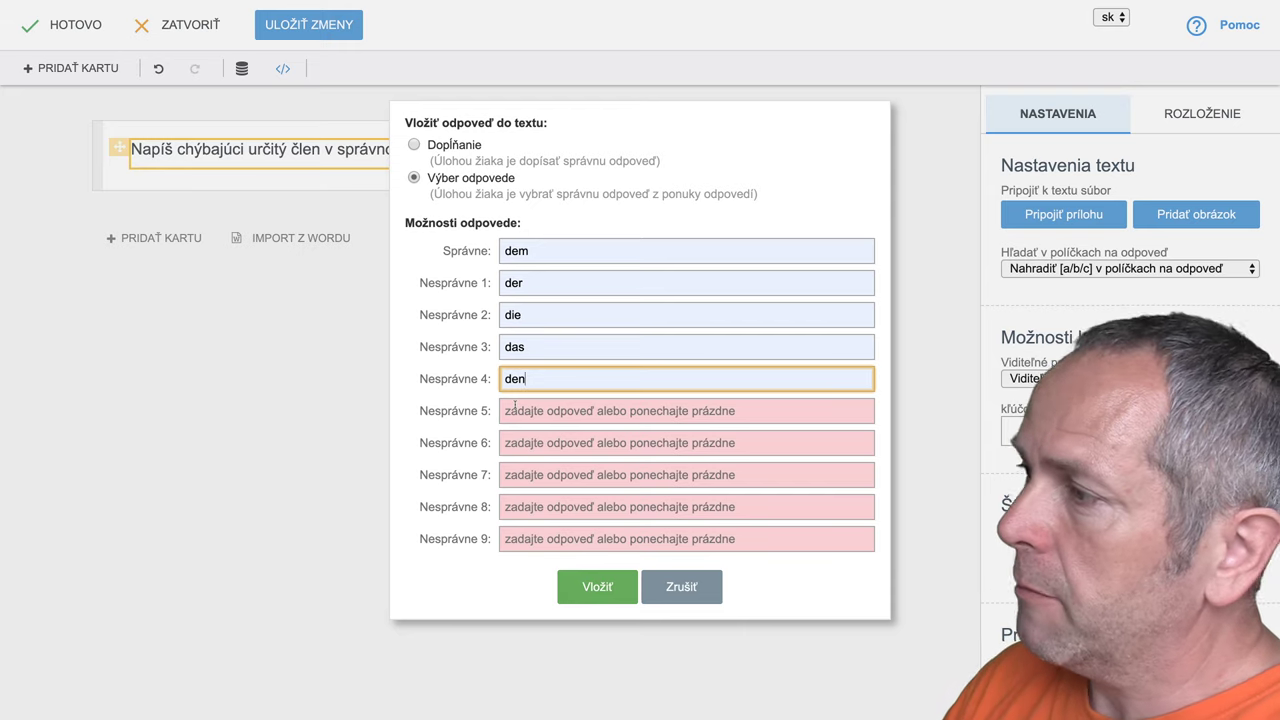
pyautogui.click(520, 411)
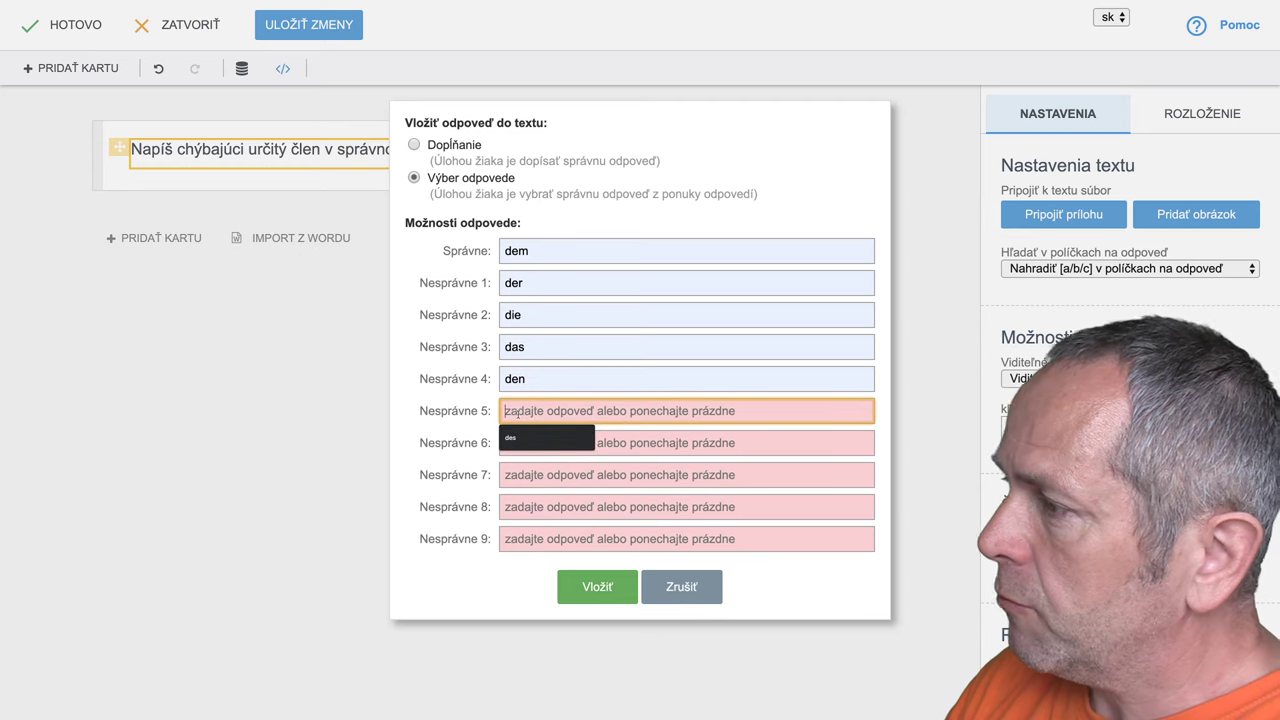
pyautogui.click(523, 437)
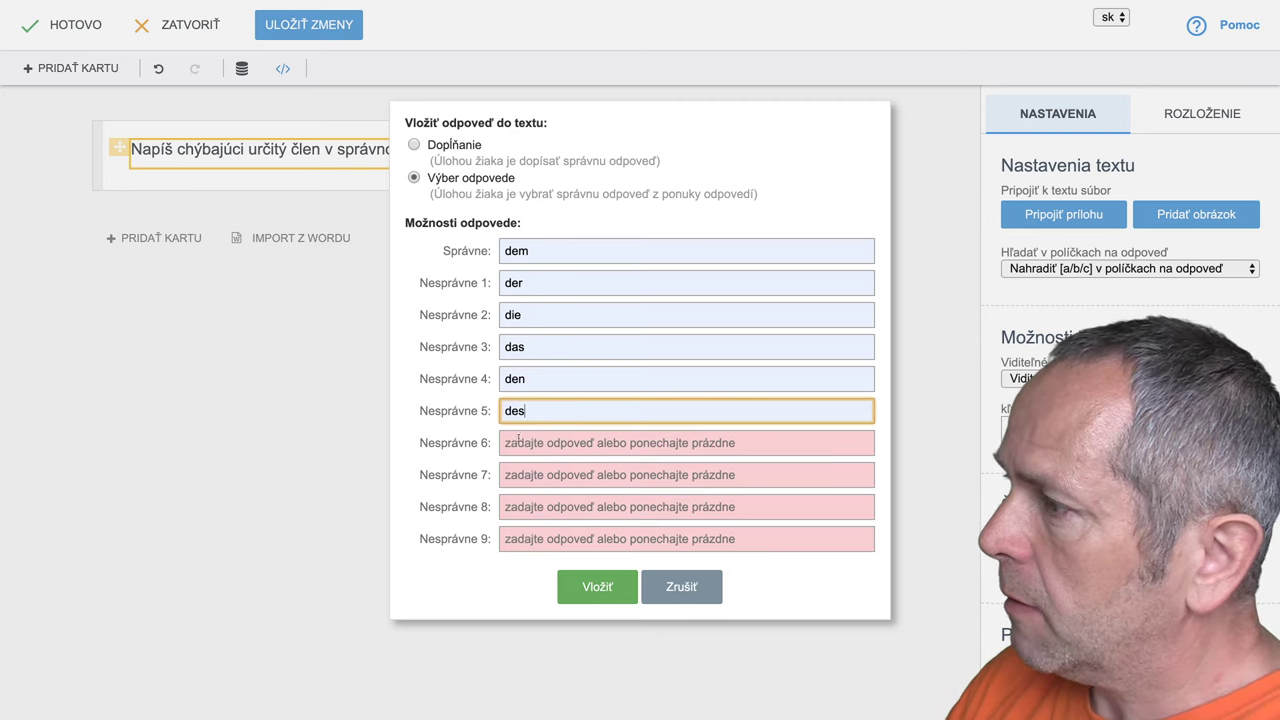
pyautogui.click(518, 440)
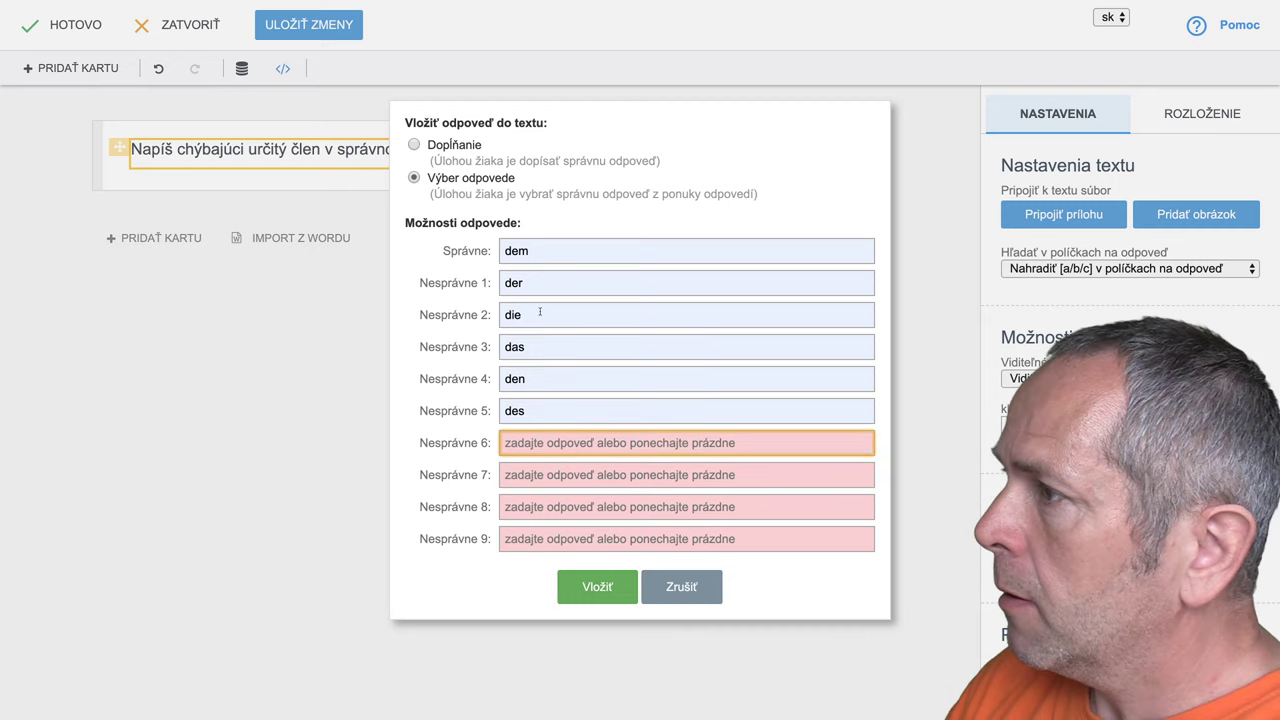
pyautogui.click(597, 587)
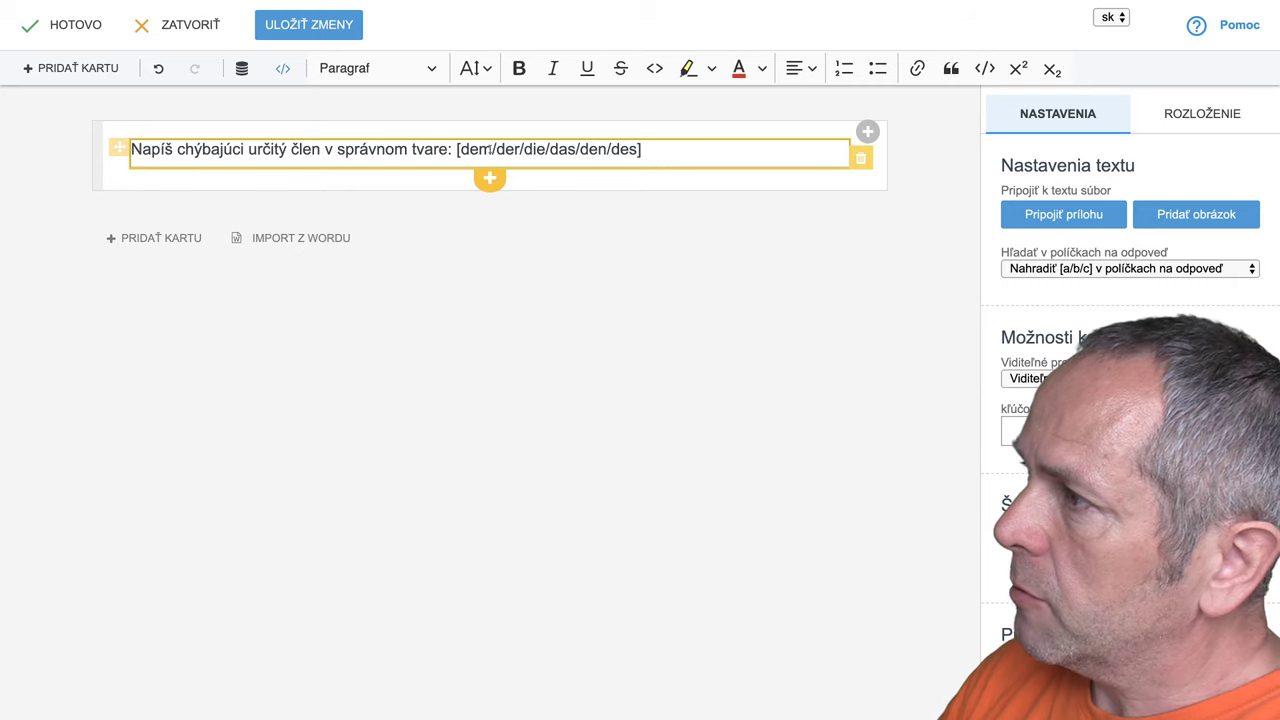
pyautogui.moveTo(479, 149); pyautogui.dragTo(461, 149)
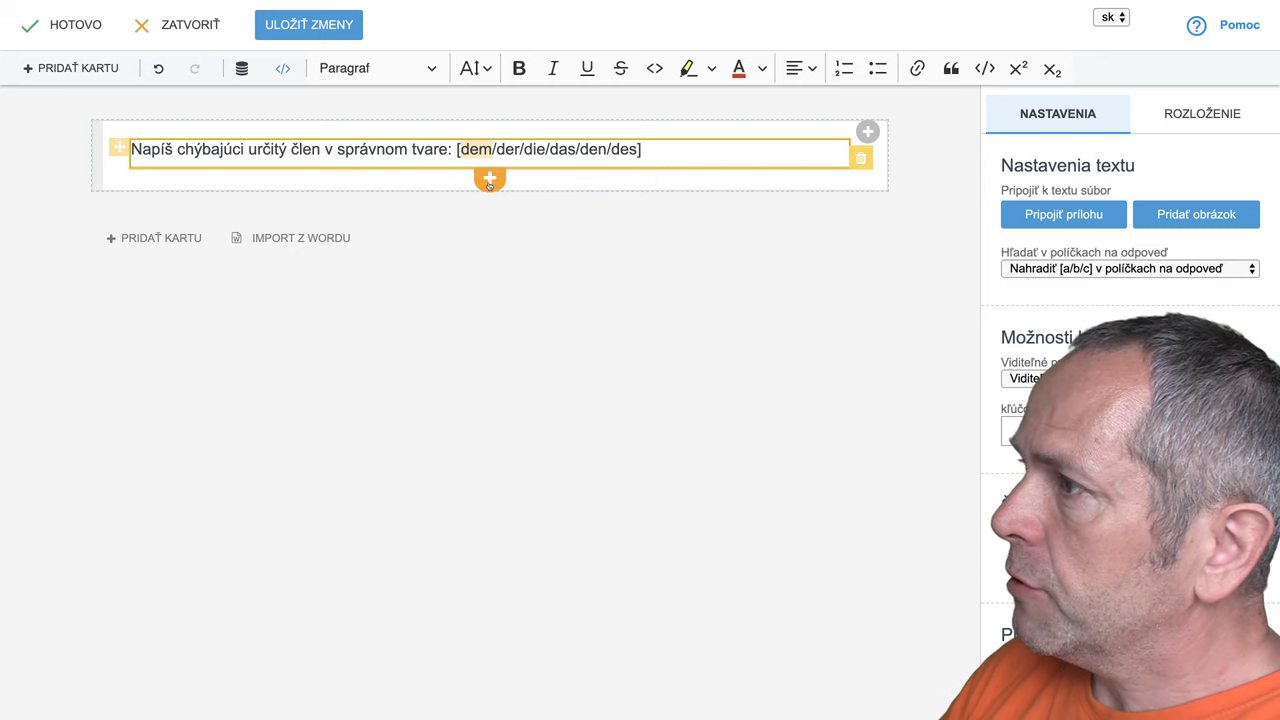
# Step: Add an attachment block below the question text and upload otec.mp3 from the Stiahnuté folder into it
pyautogui.click(490, 180)
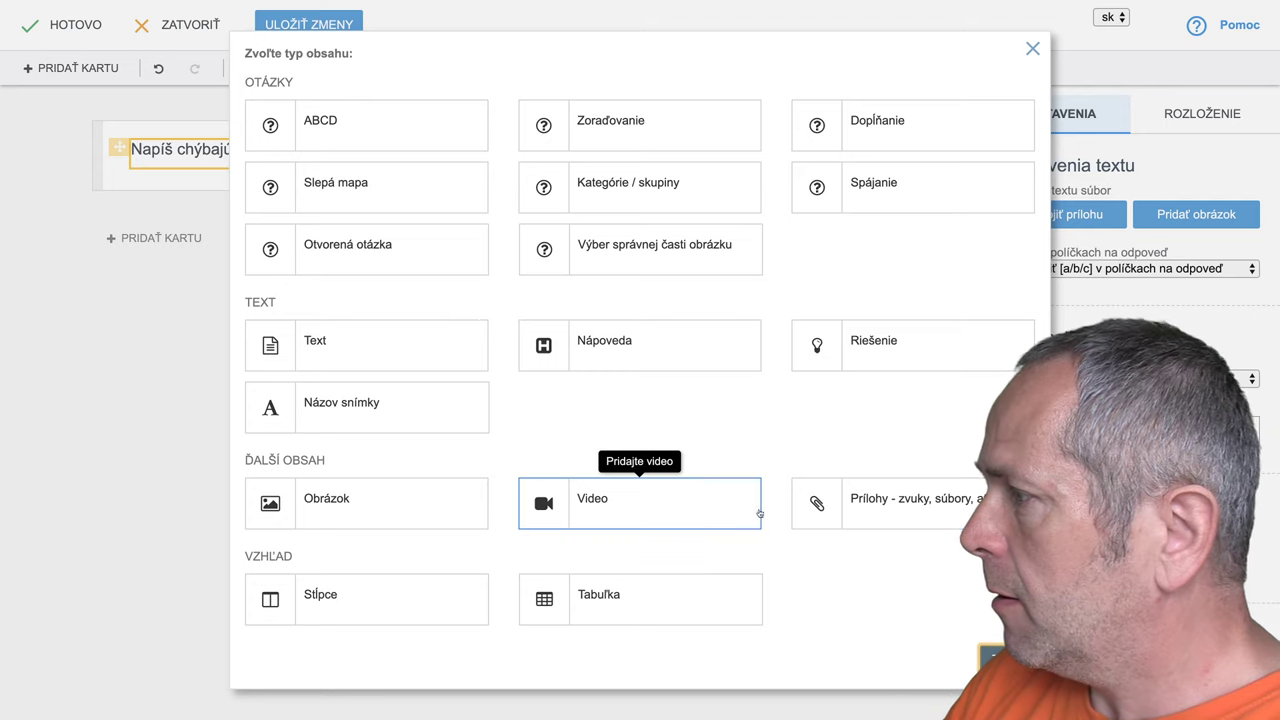
pyautogui.click(863, 511)
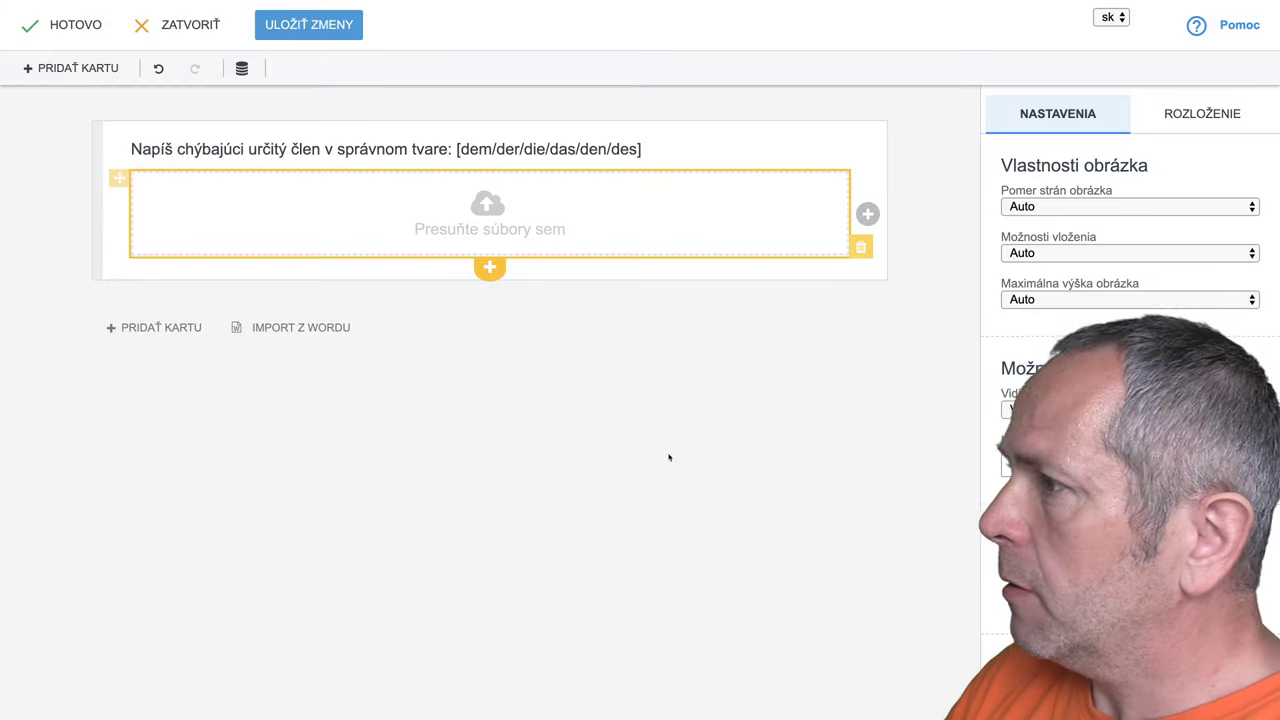
pyautogui.moveTo(466, 246)
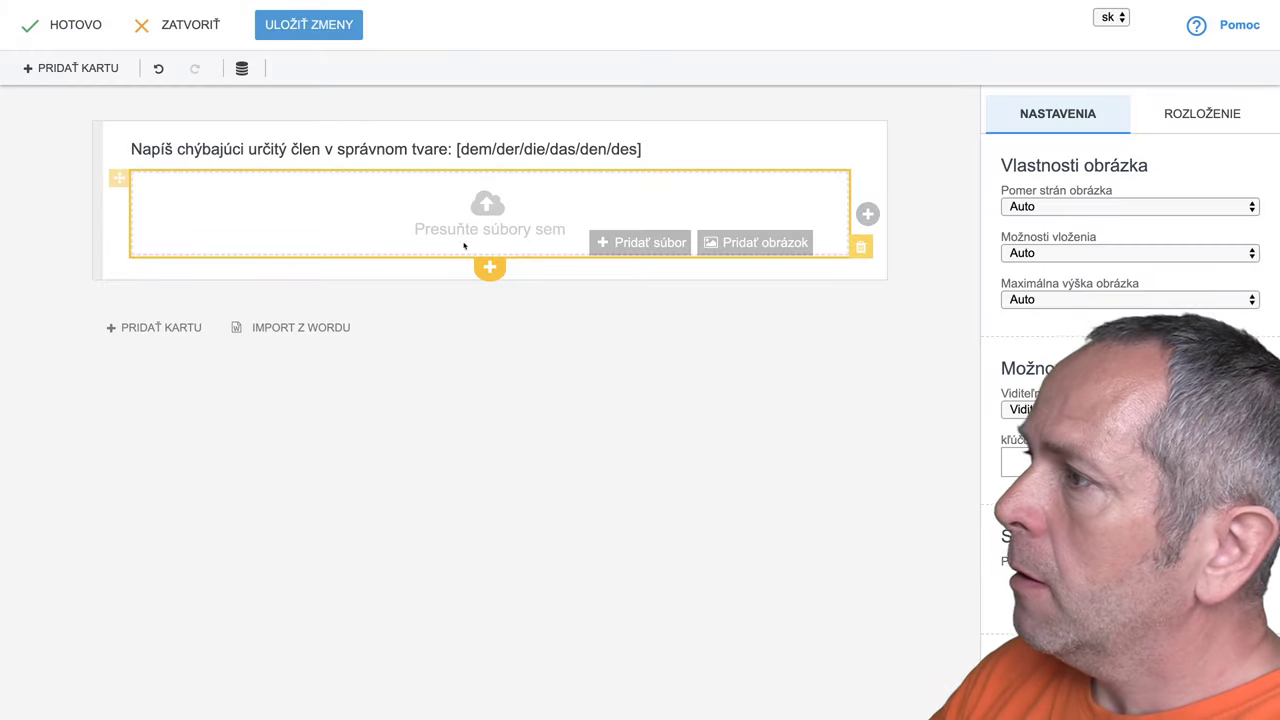
pyautogui.click(616, 248)
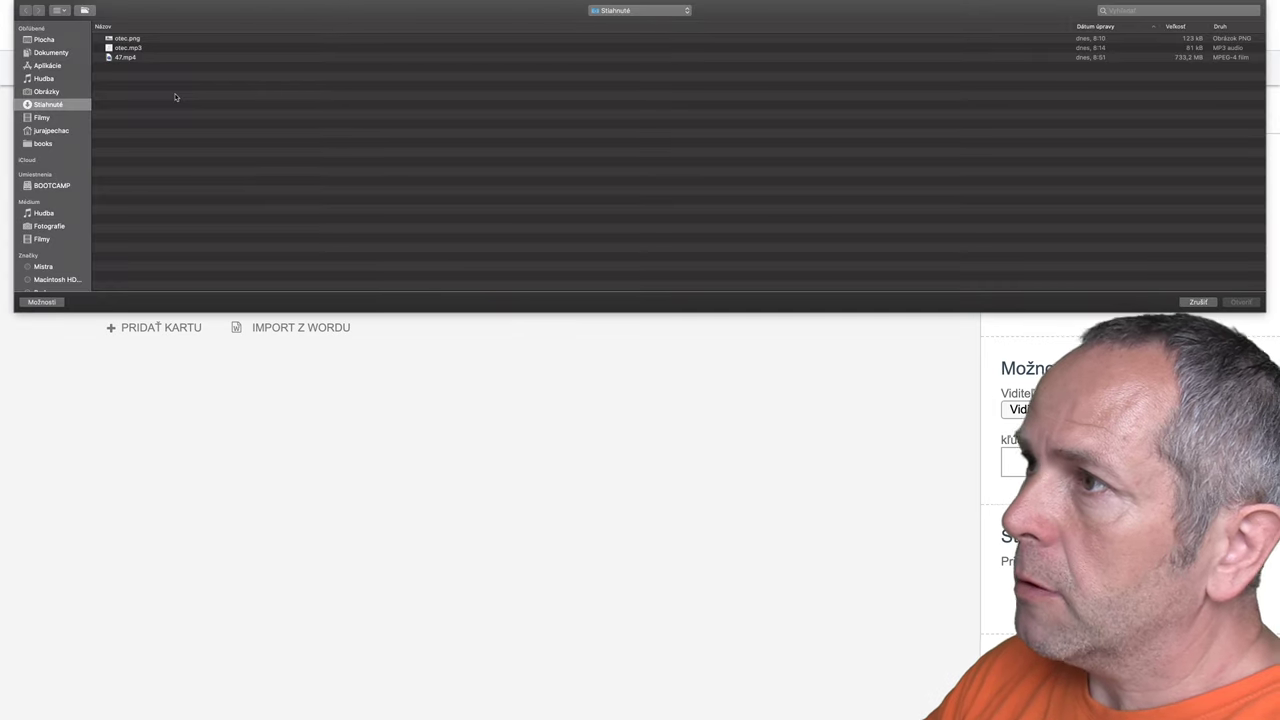
pyautogui.click(124, 48)
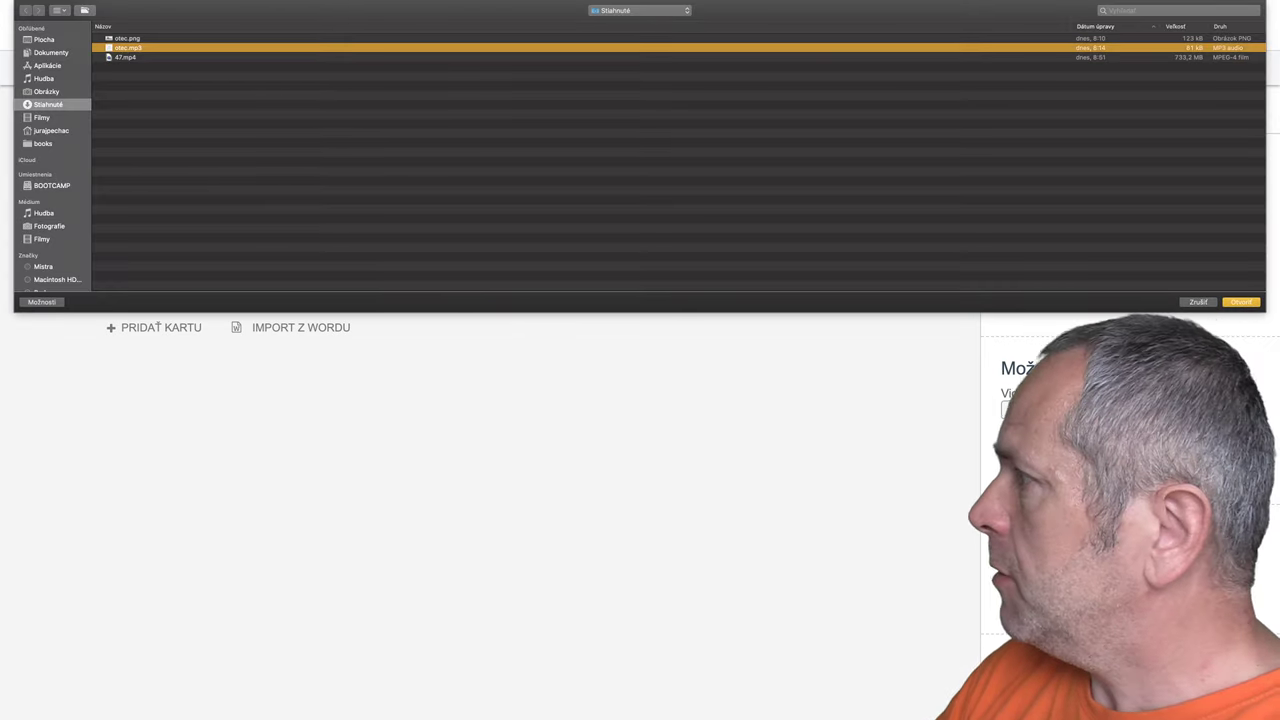
pyautogui.click(1240, 302)
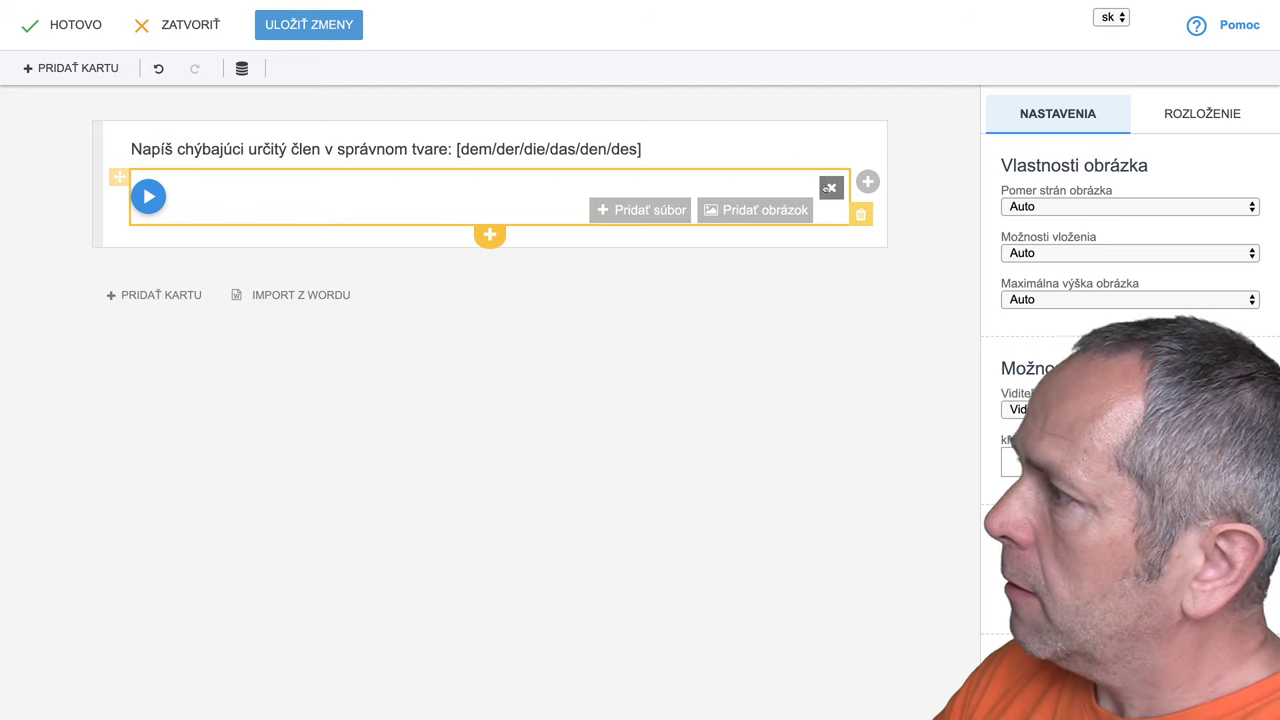
# Step: Add a second column beside the audio attachment and upload the image otec.png into it
pyautogui.click(867, 184)
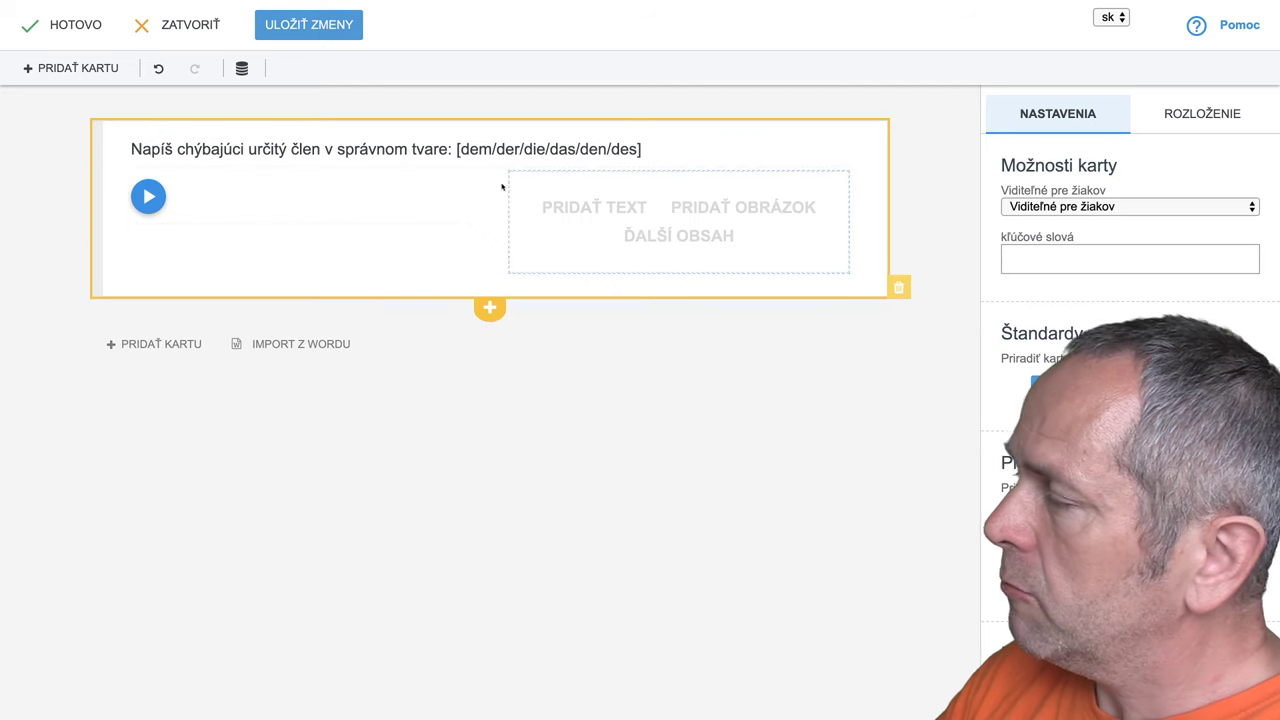
pyautogui.click(679, 238)
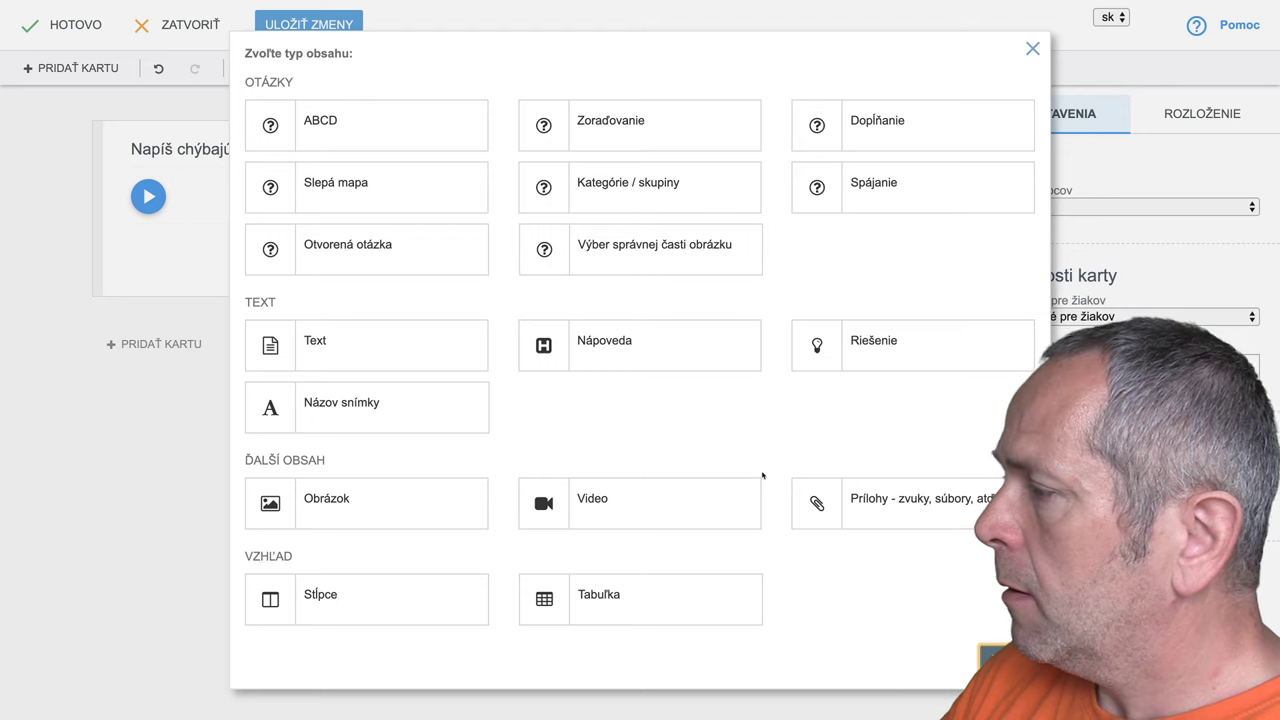
pyautogui.click(372, 504)
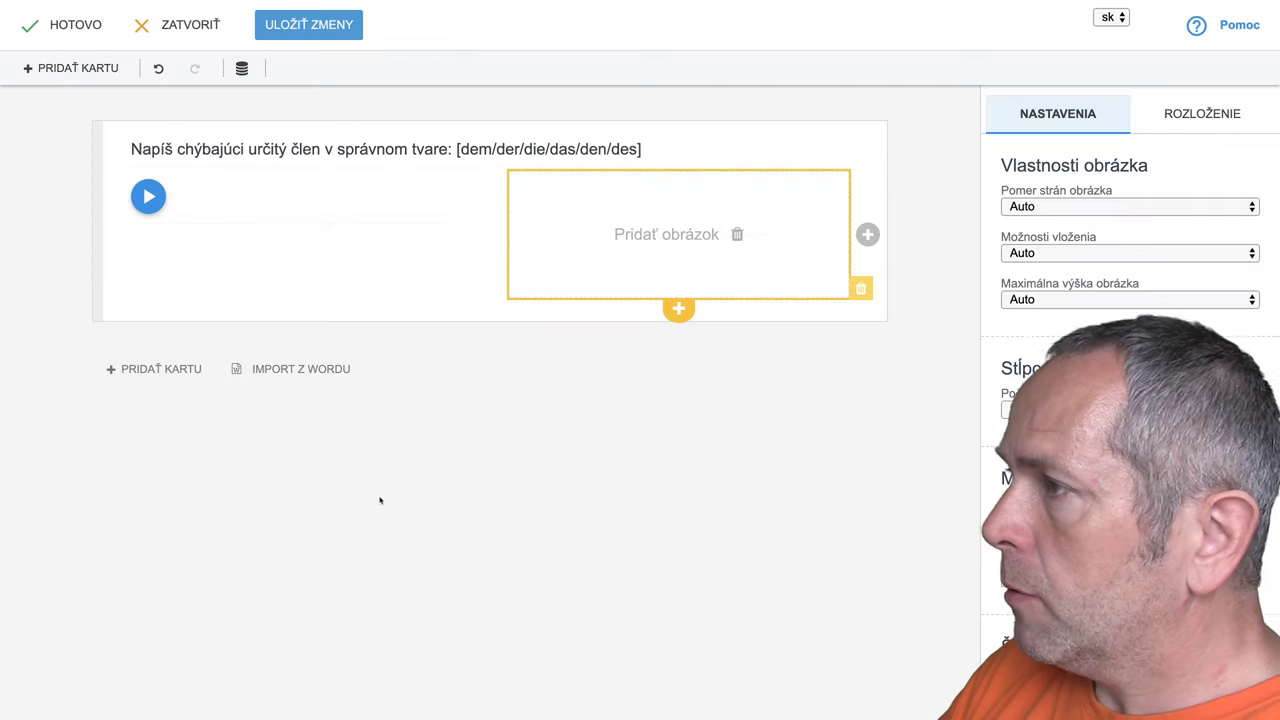
pyautogui.click(671, 241)
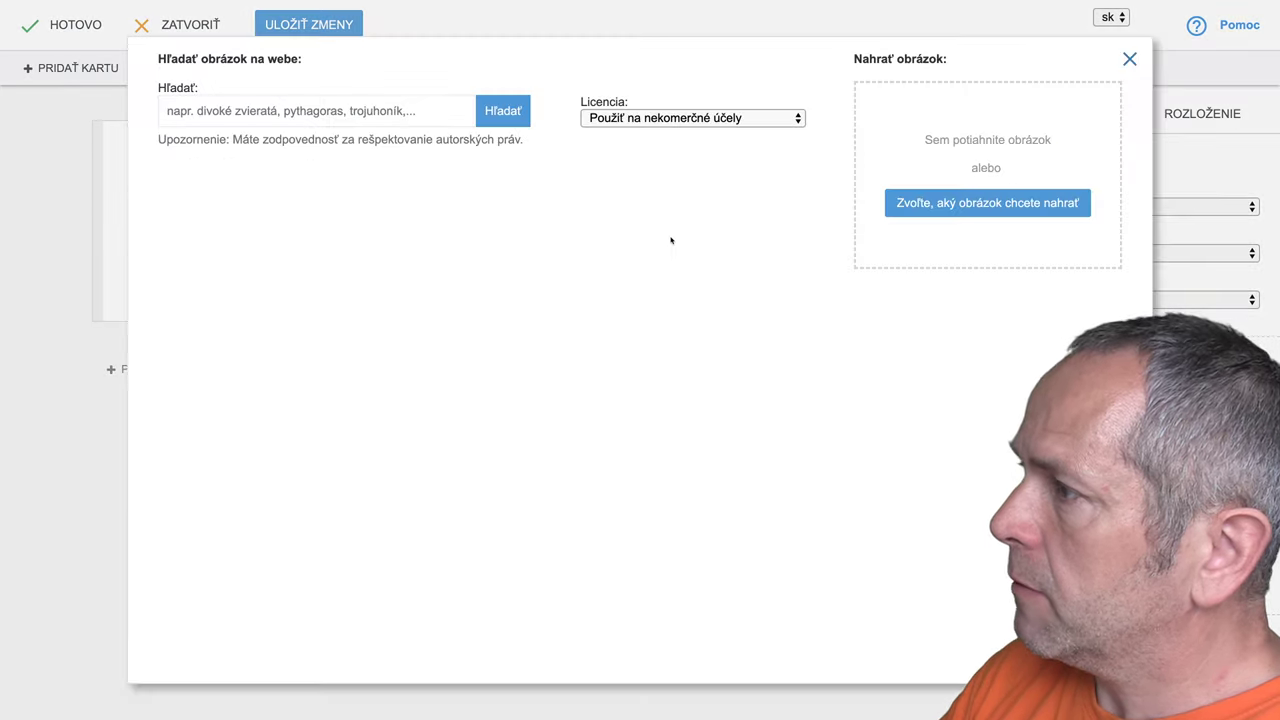
pyautogui.click(950, 208)
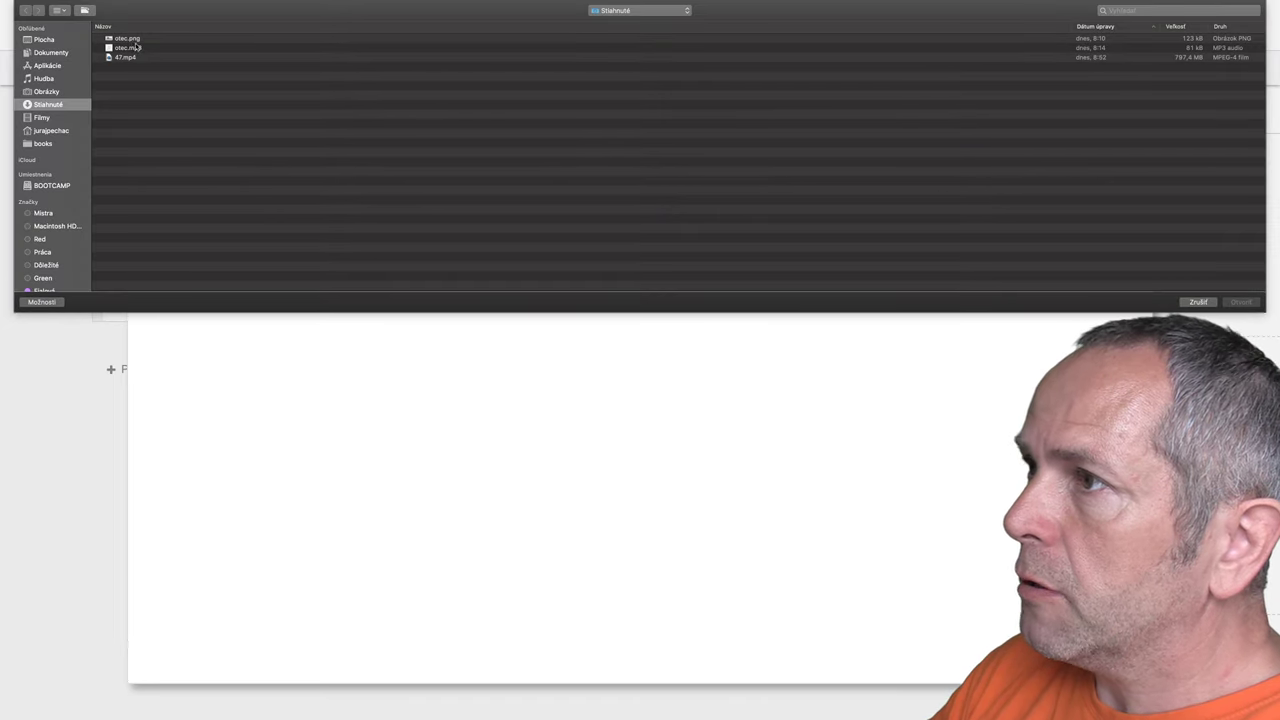
pyautogui.click(132, 40)
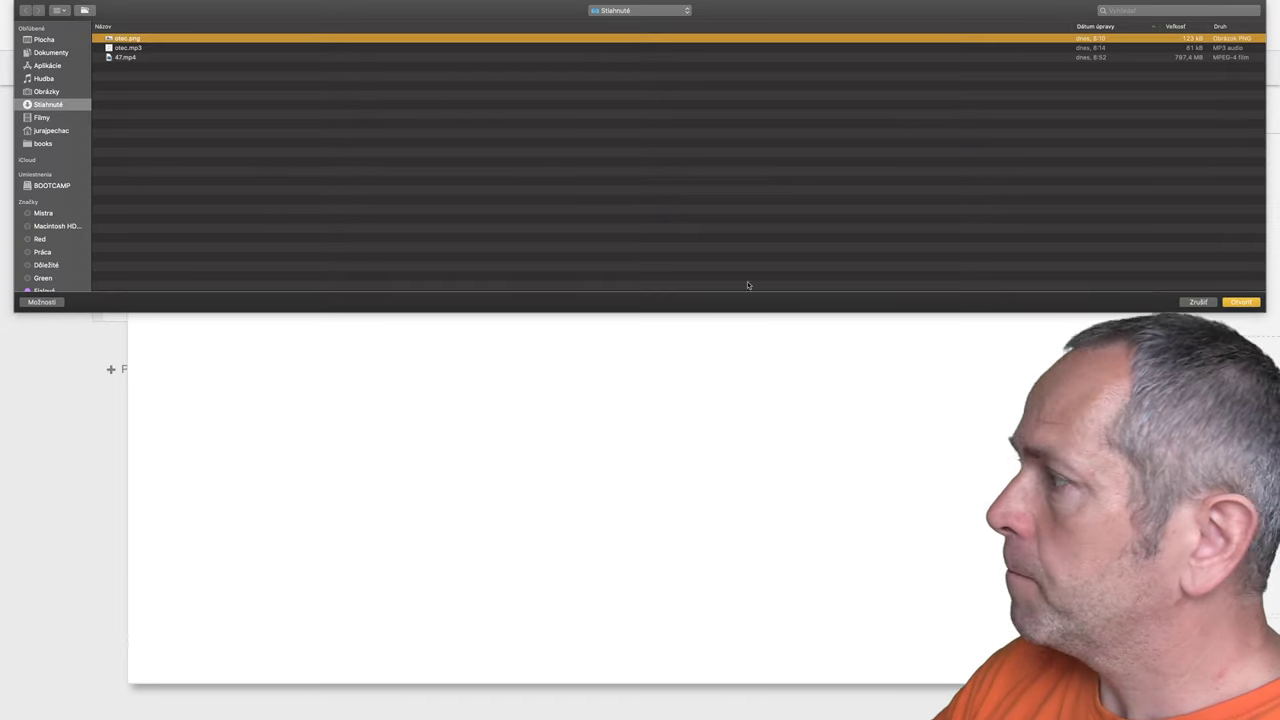
pyautogui.click(1241, 302)
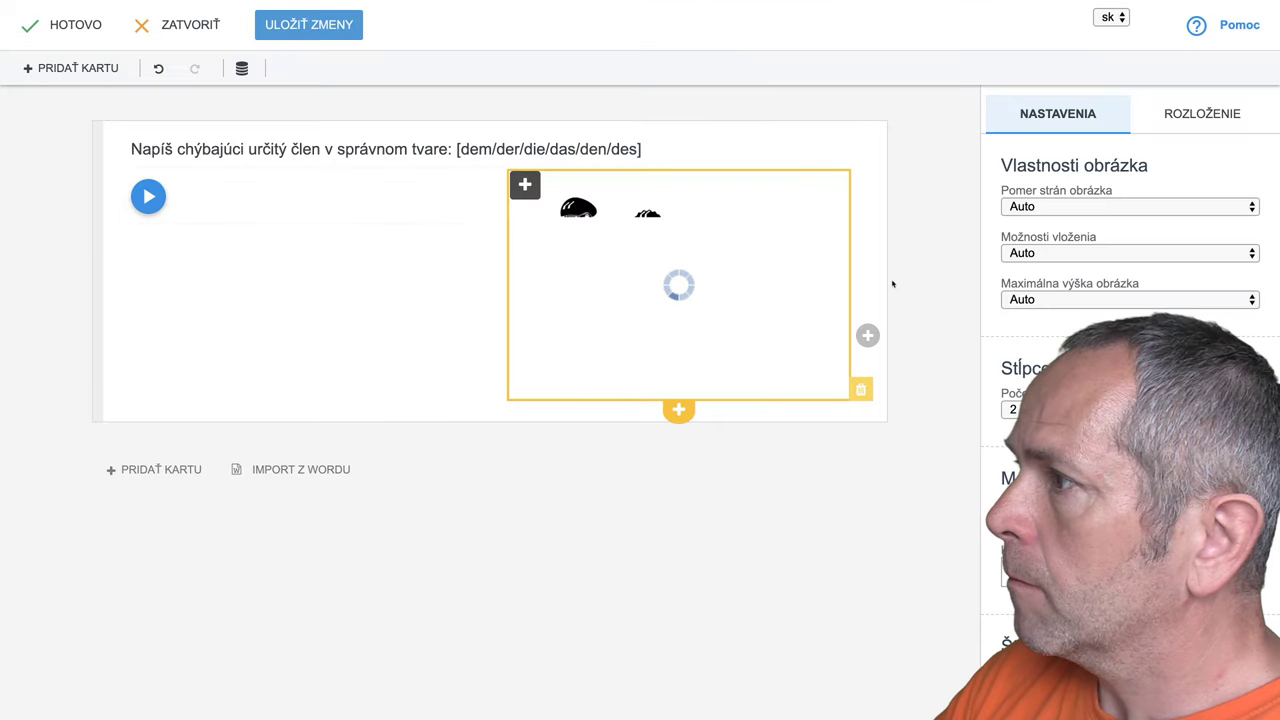
# Step: Set the image's maximum height to "Najmenší" and finish editing the card
pyautogui.click(1042, 299)
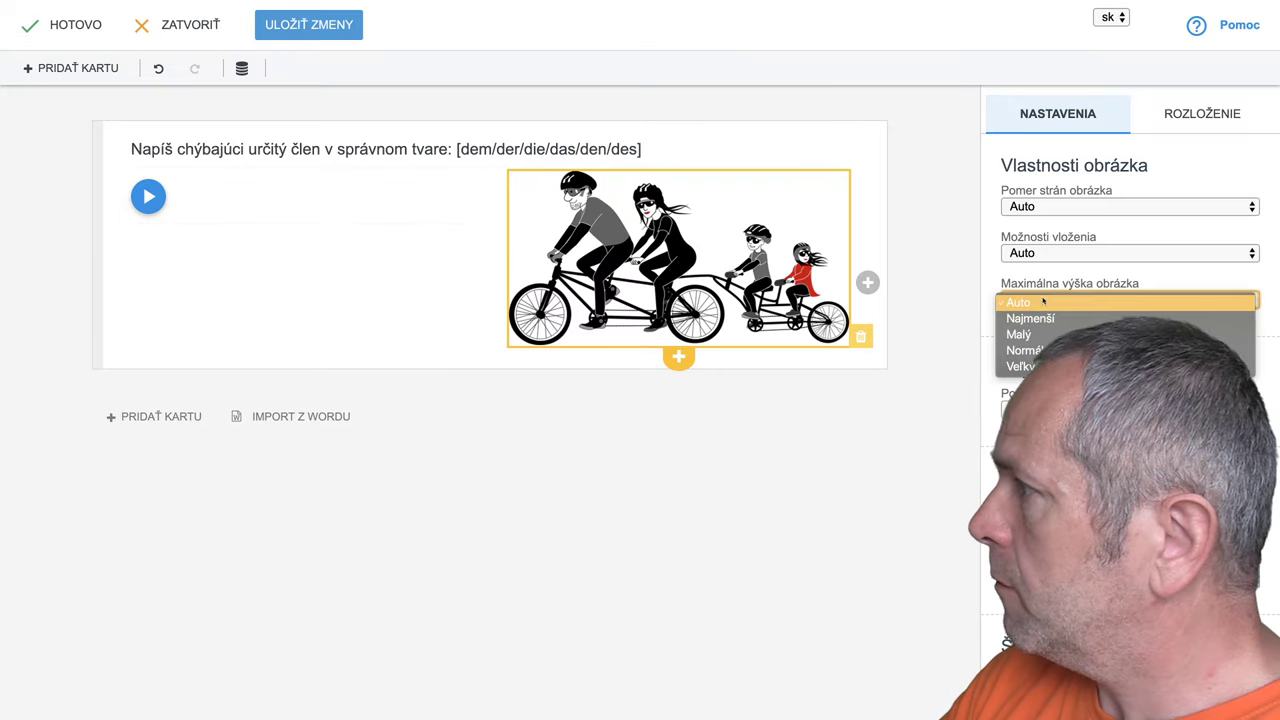
pyautogui.click(1030, 318)
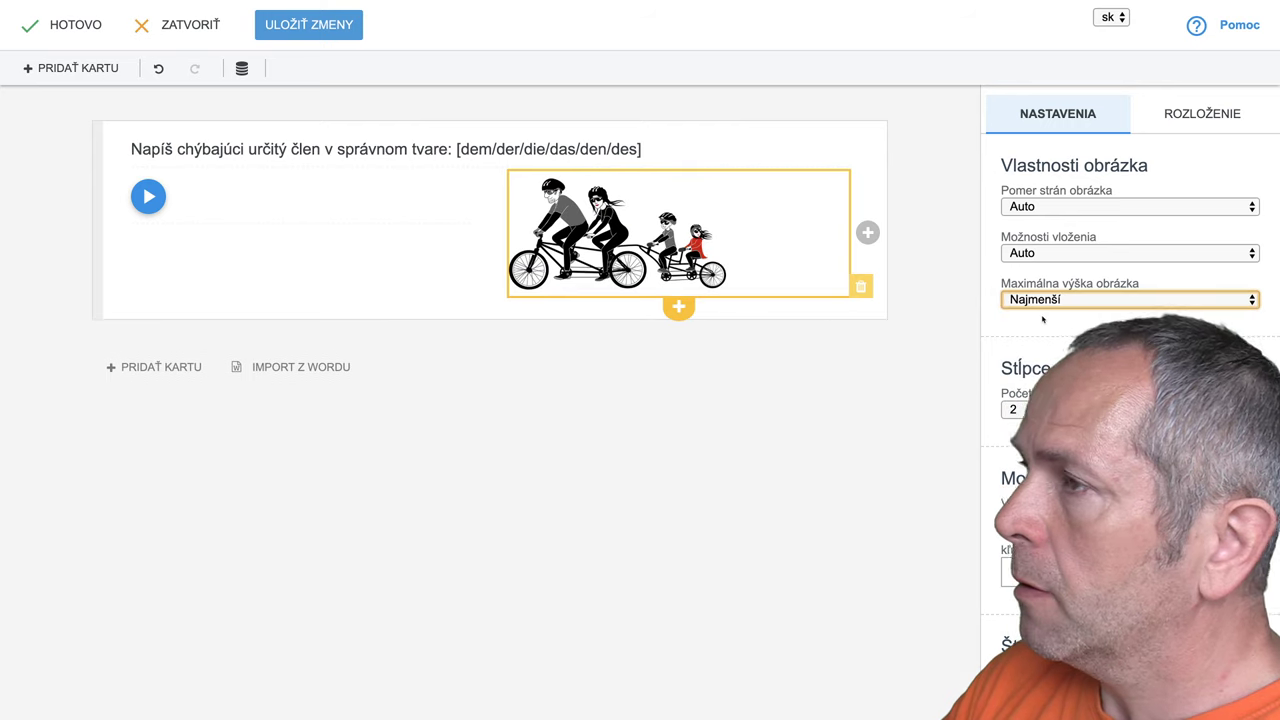
pyautogui.scroll(-3, 1130, 300)
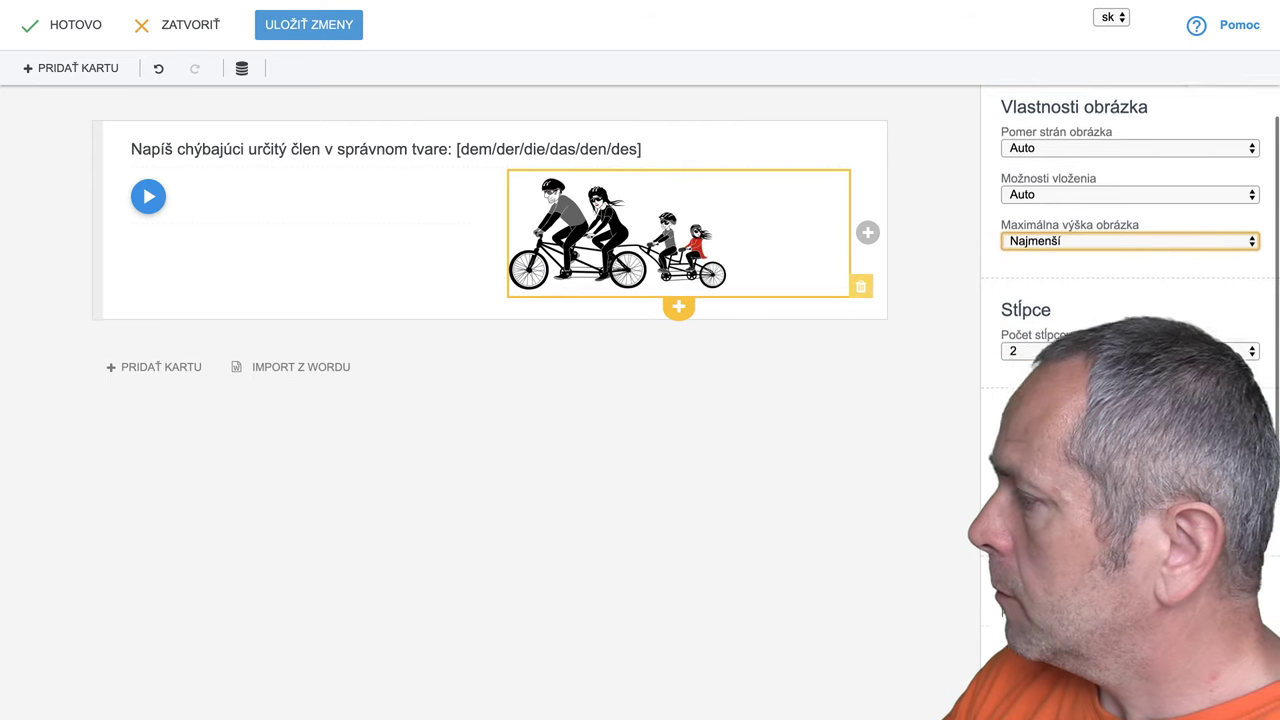
pyautogui.scroll(-3, 1130, 300)
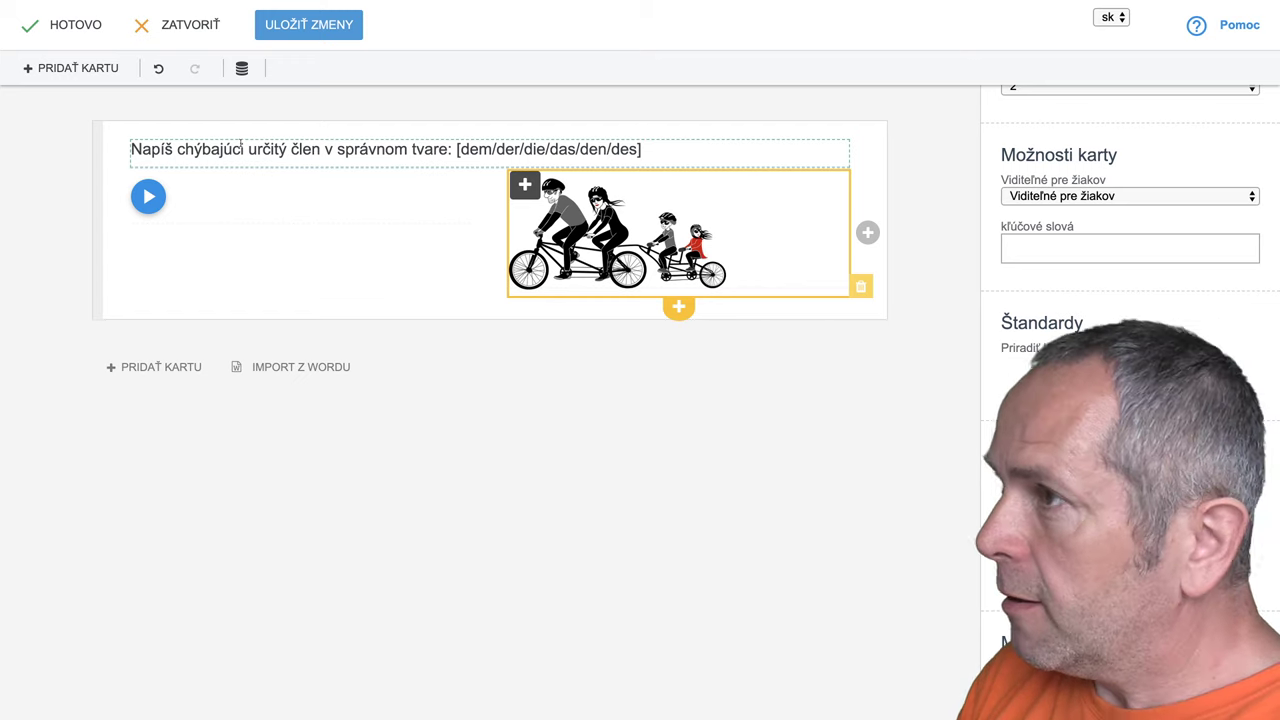
pyautogui.click(33, 33)
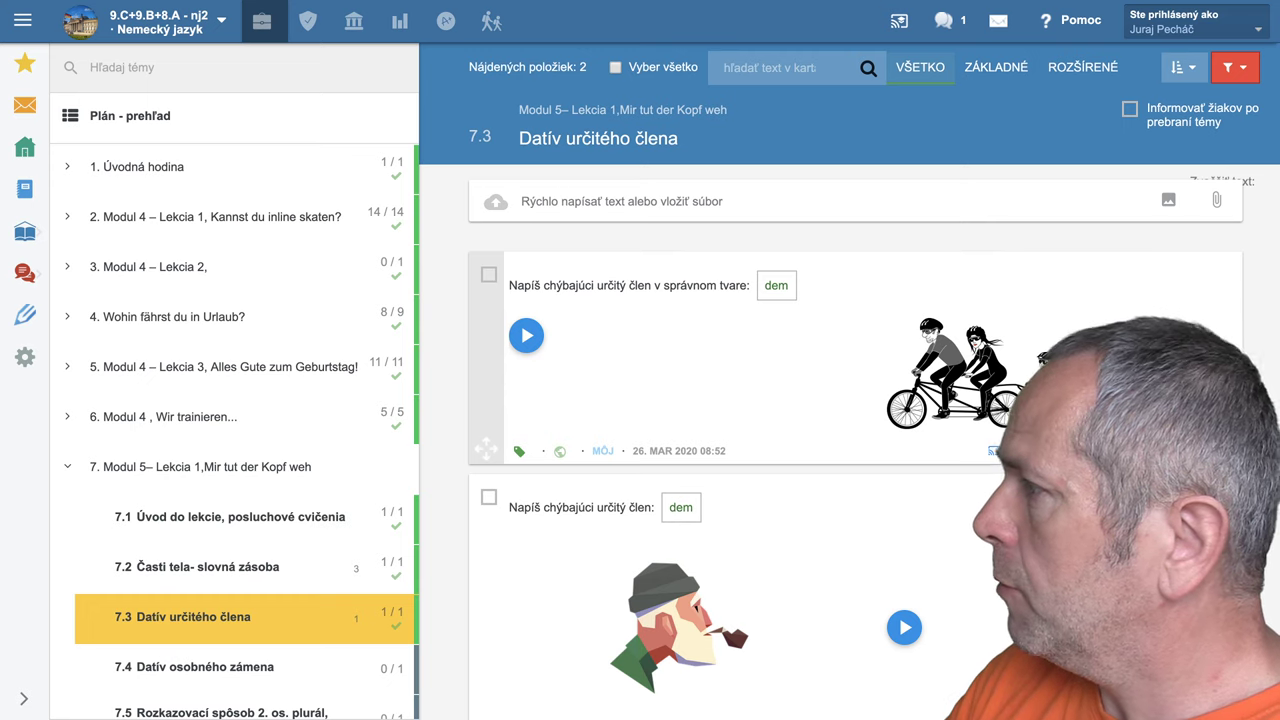
# Step: Preview the finished tandem-bicycle question card and check its list of answer choices
pyautogui.click(937, 415)
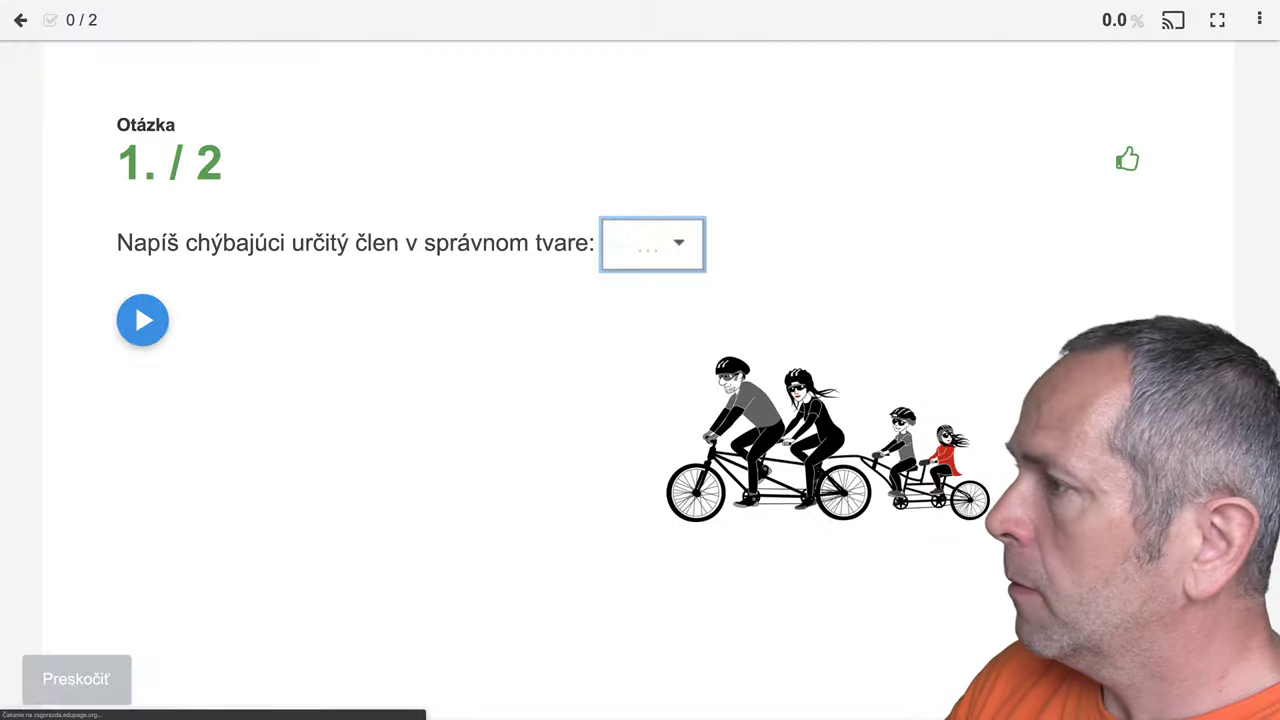
pyautogui.click(680, 244)
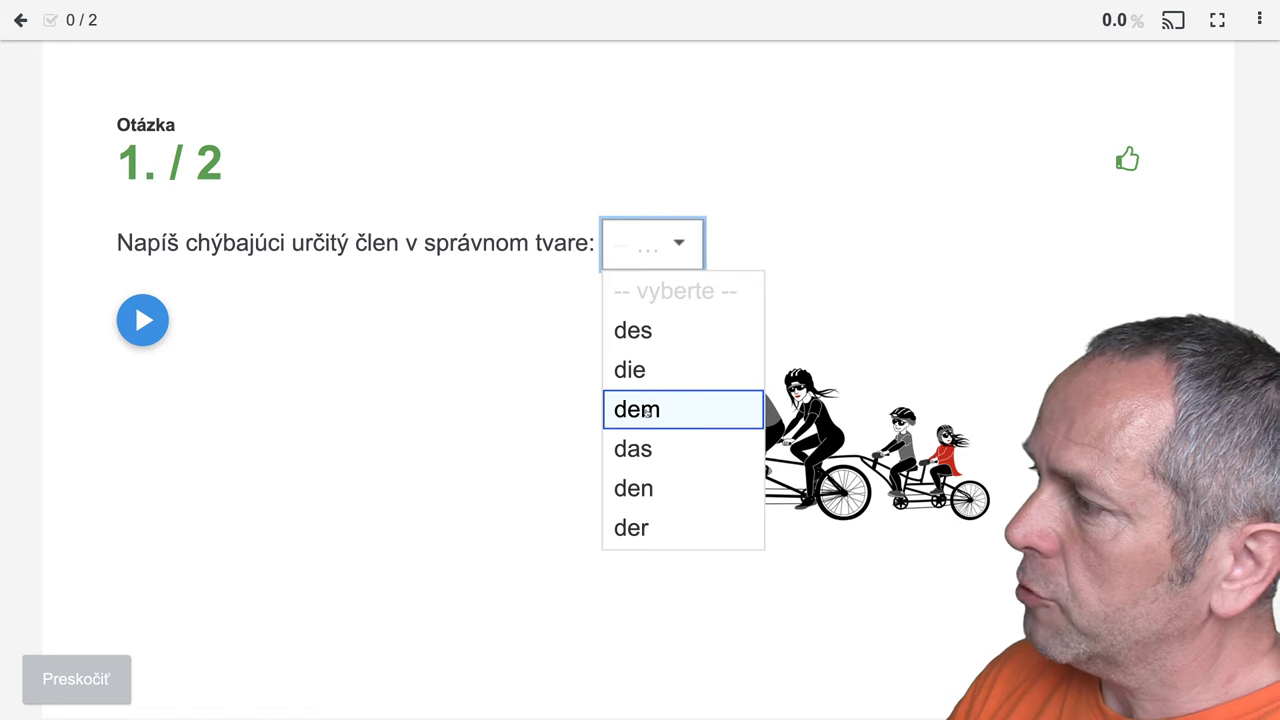
pyautogui.click(348, 363)
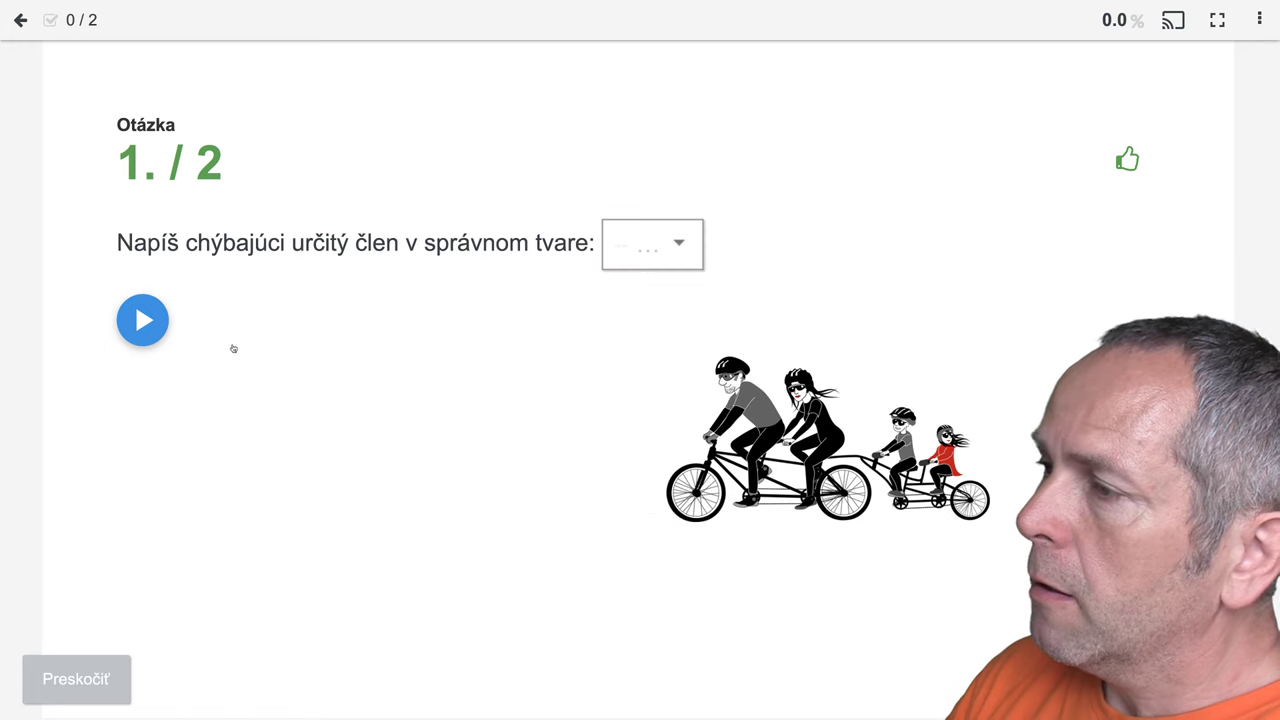
# Step: Play the audio of the tandem-bicycle question and answer it by choosing the missing definite article from its answer choices
pyautogui.click(143, 321)
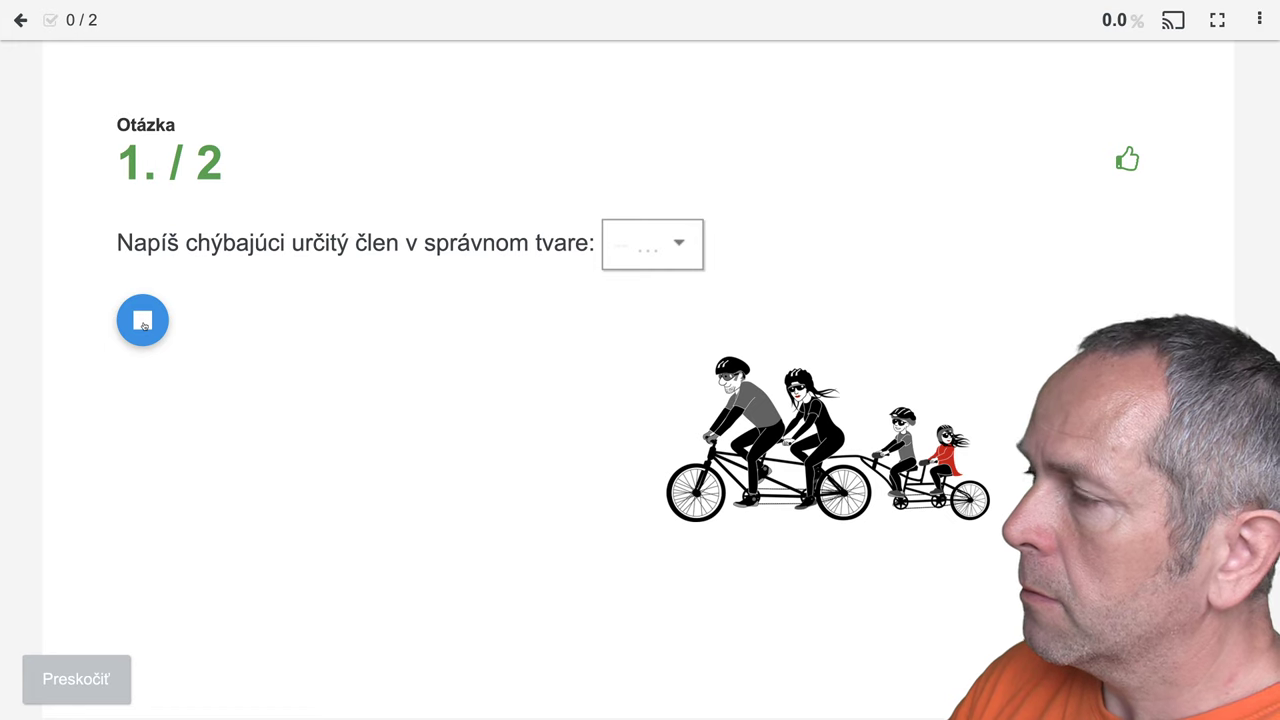
pyautogui.click(679, 247)
pyautogui.click(648, 412)
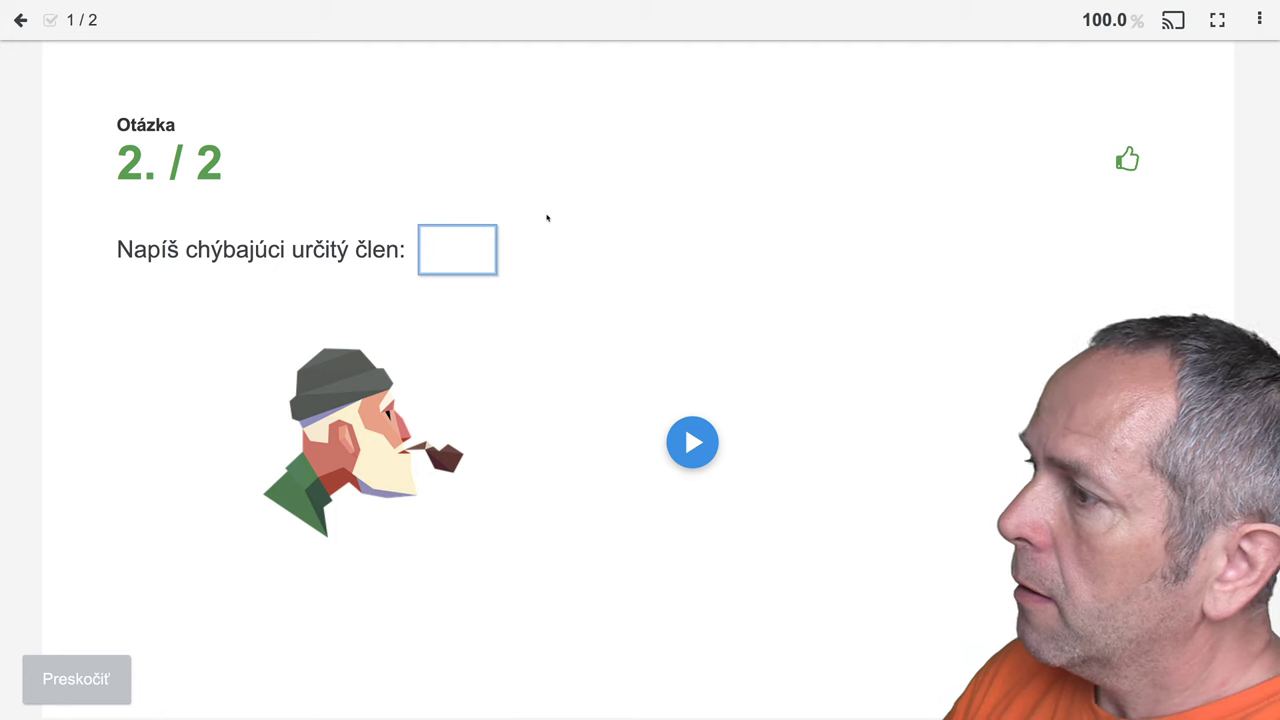
# Step: Play the audio of the second question, with the pipe-smoking man, and submit "der" as the missing definite article
pyautogui.click(693, 444)
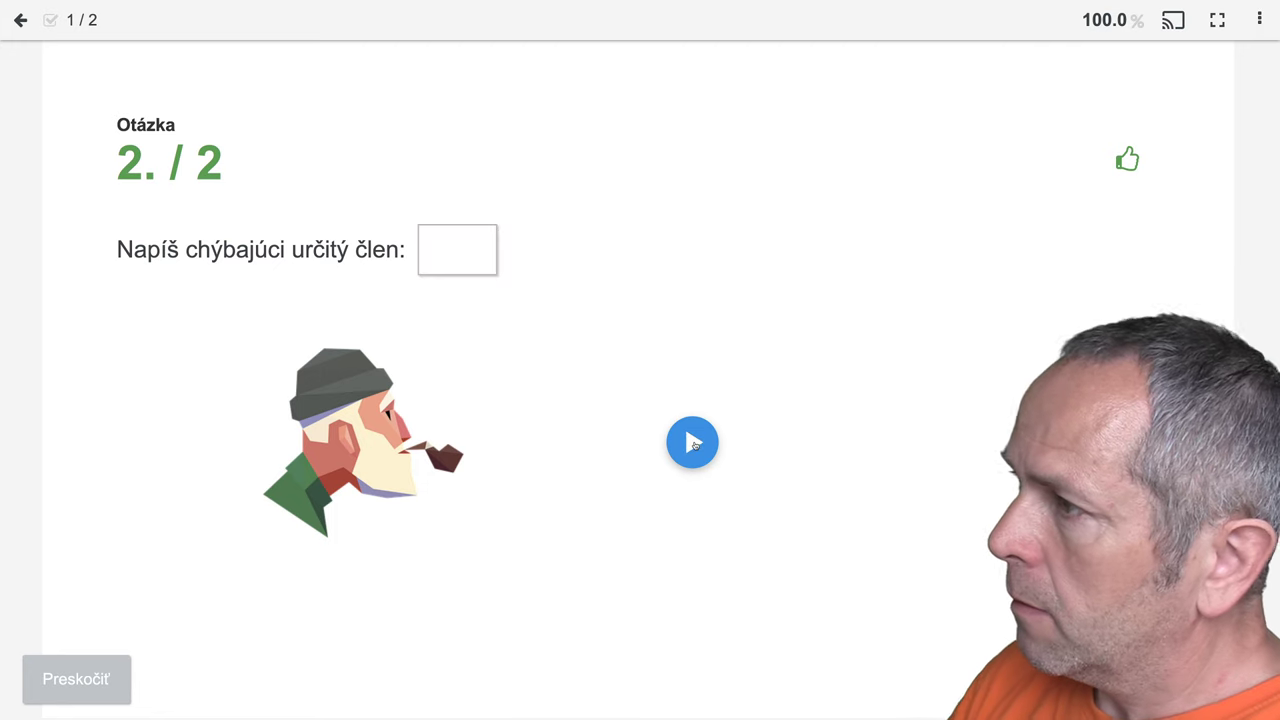
pyautogui.click(442, 256)
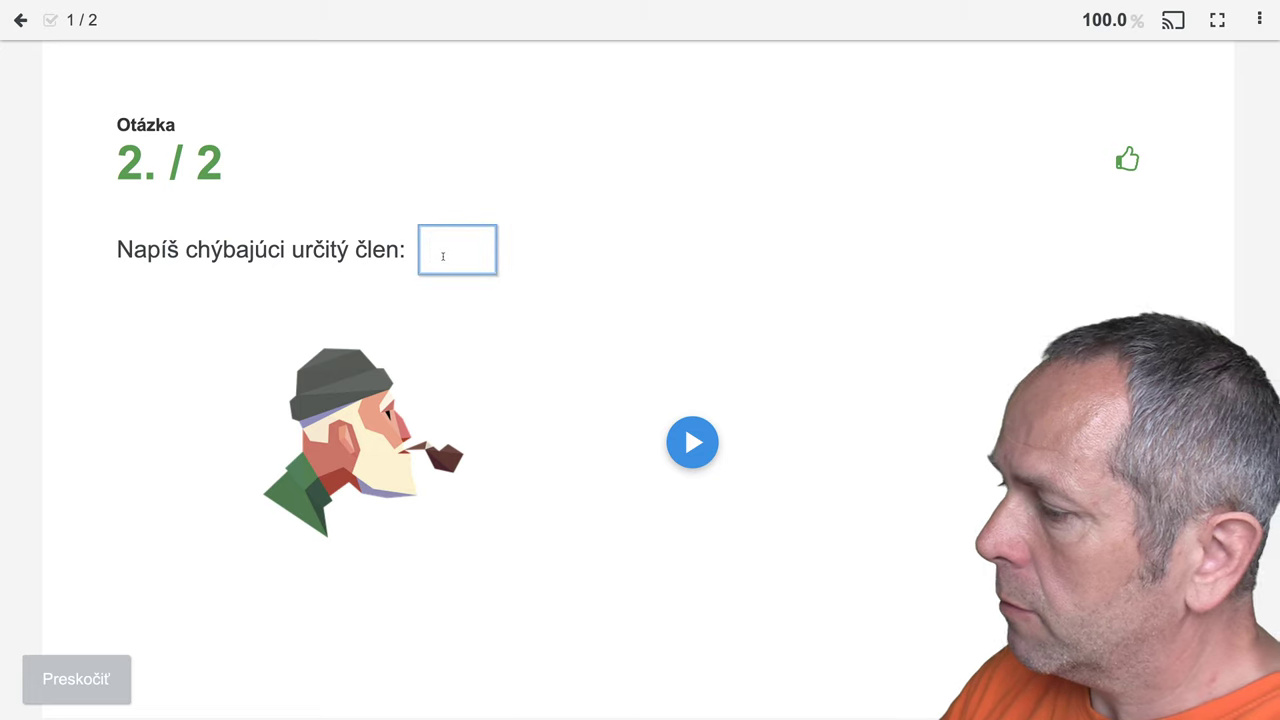
pyautogui.write('der')
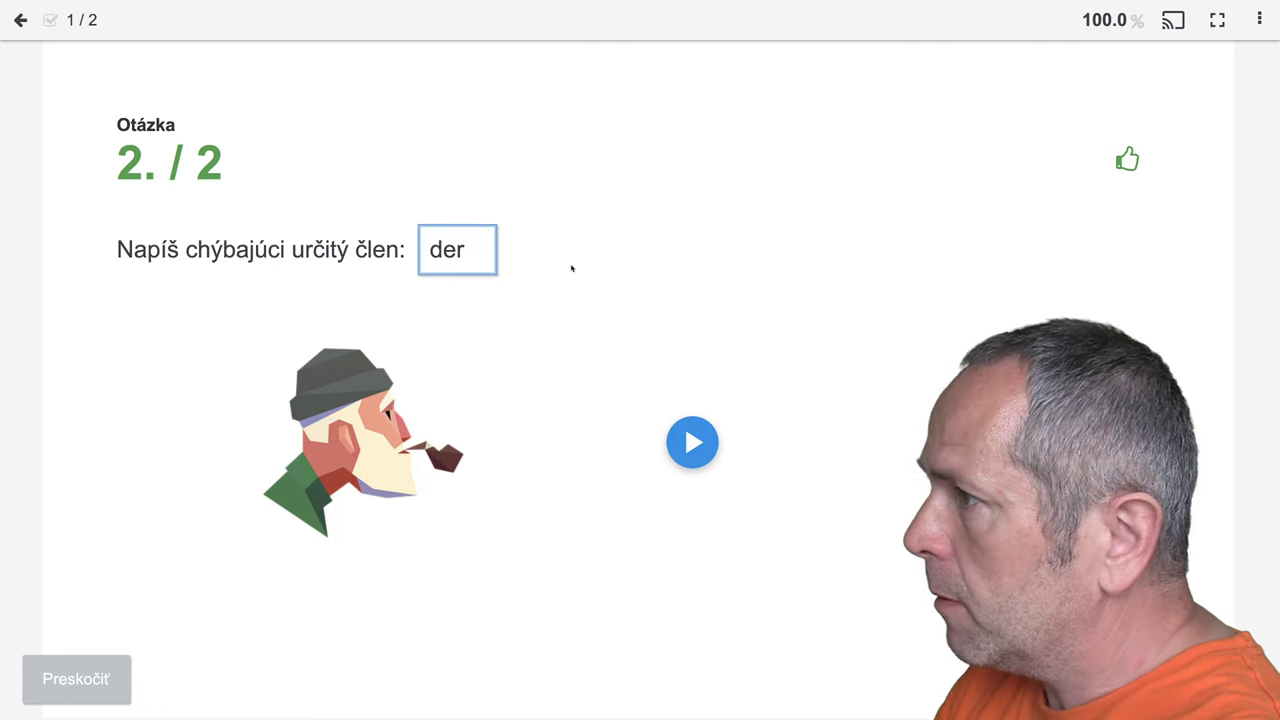
pyautogui.press('Return')
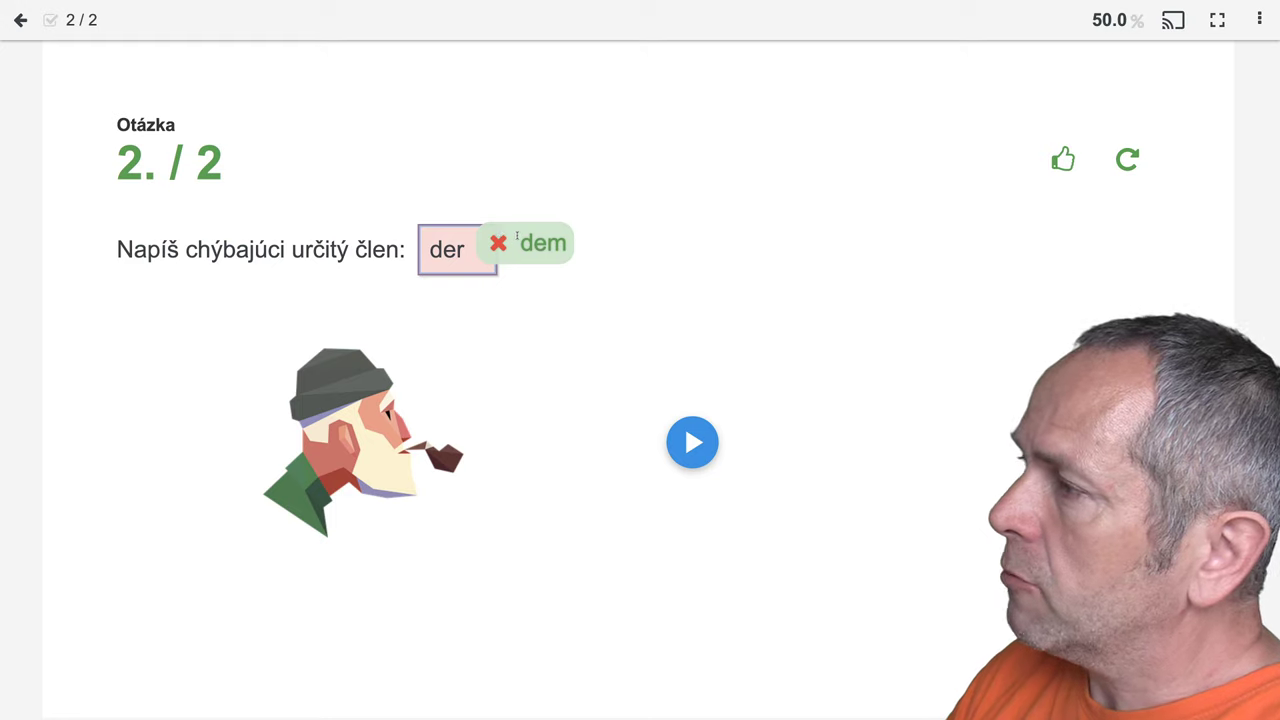